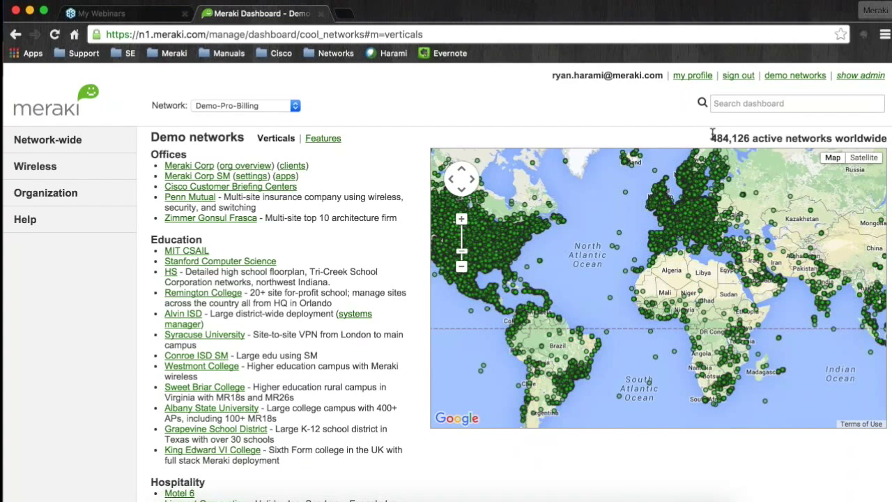
Step: Examine the worldwide map of active networks across the Americas, Europe, Africa, Asia and Australia
{"action": "left_click_drag", "start_coordinate": [588, 184], "coordinate": [634, 192]}
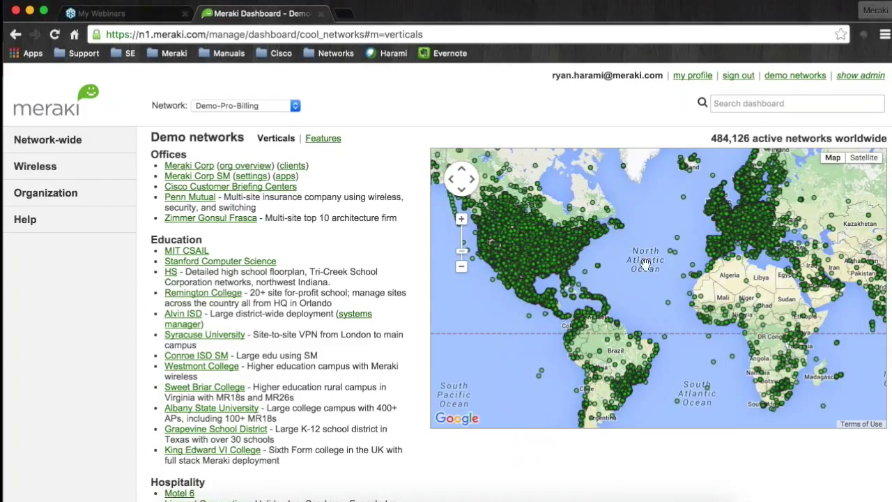
{"action": "left_click_drag", "start_coordinate": [665, 241], "coordinate": [476, 249]}
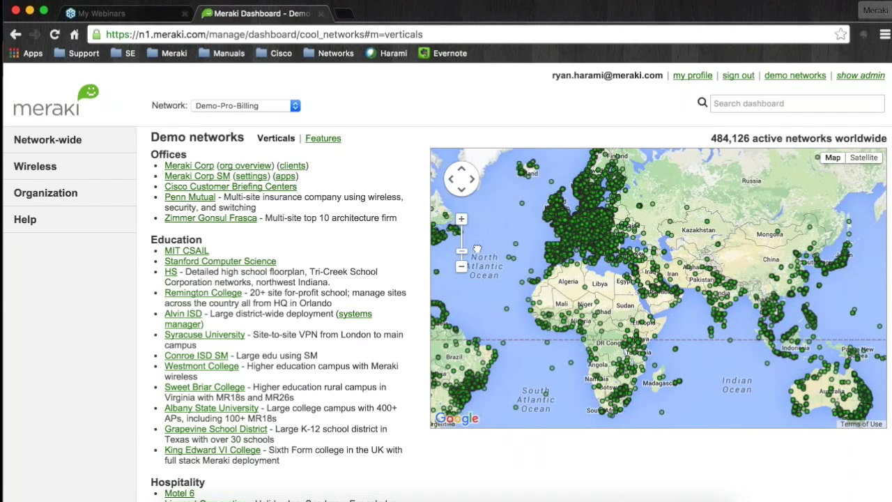
{"action": "left_click_drag", "start_coordinate": [474, 243], "coordinate": [690, 293]}
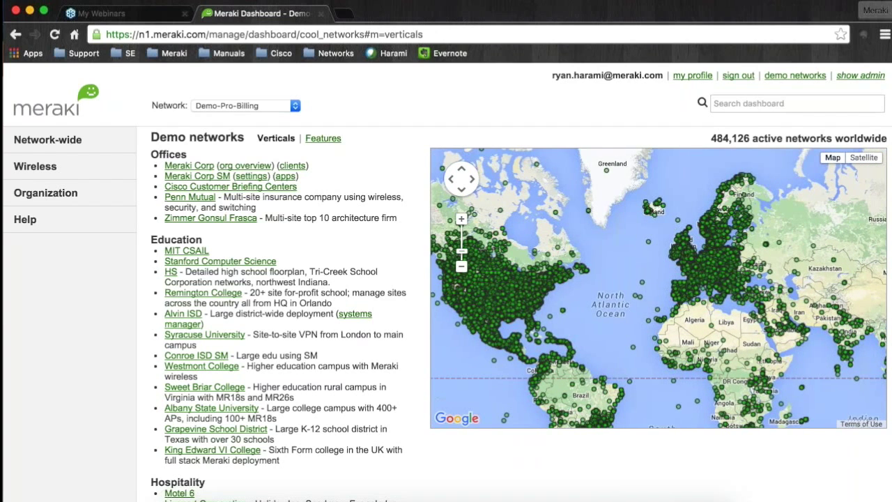
{"action": "left_click_drag", "start_coordinate": [590, 315], "coordinate": [648, 287]}
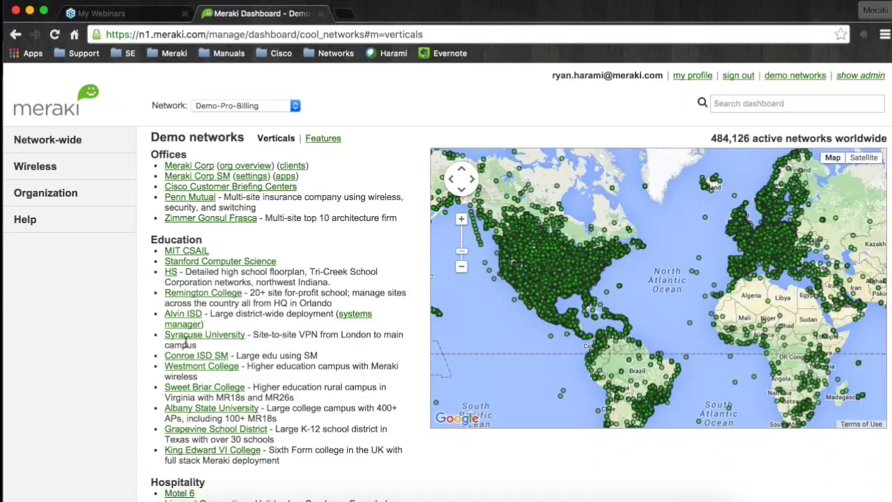
Step: Open the Meraki Corp demo network from the Offices group and look over its client list
{"action": "left_click", "coordinate": [195, 169]}
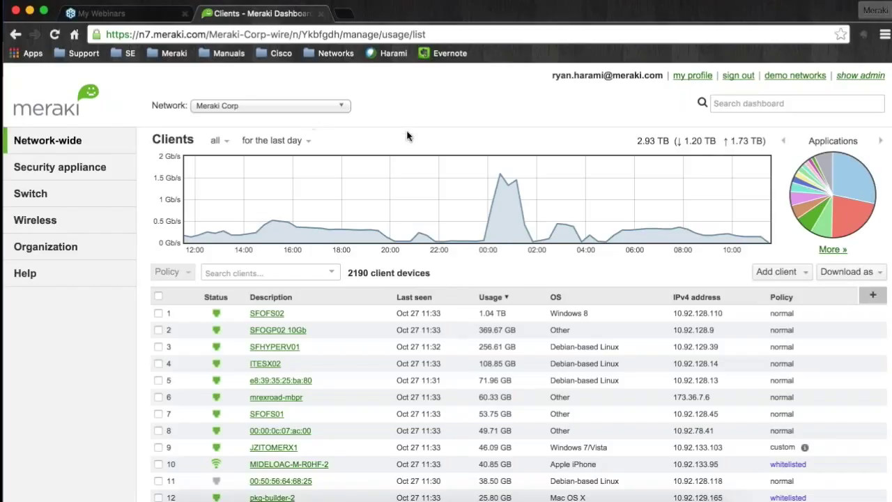
{"action": "scroll", "coordinate": [416, 144], "scroll_direction": "down", "scroll_amount": 1}
{"action": "scroll", "coordinate": [416, 144], "scroll_direction": "down", "scroll_amount": 1}
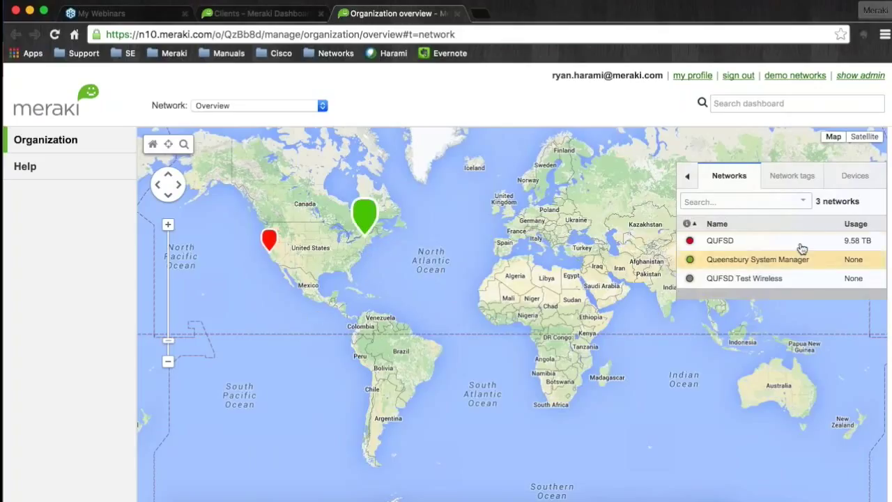
Step: Open the QUFSD network, and return to the organization overview to look over its map of sites
{"action": "left_click", "coordinate": [714, 245]}
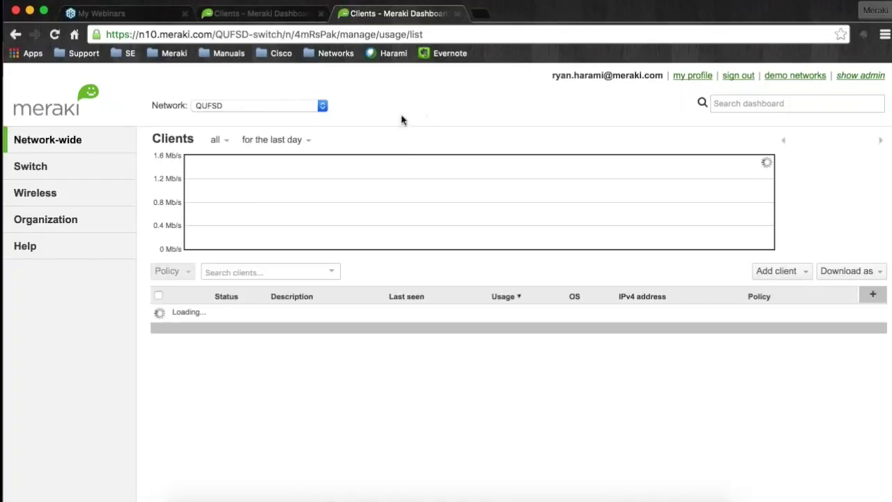
{"action": "left_click", "coordinate": [120, 221]}
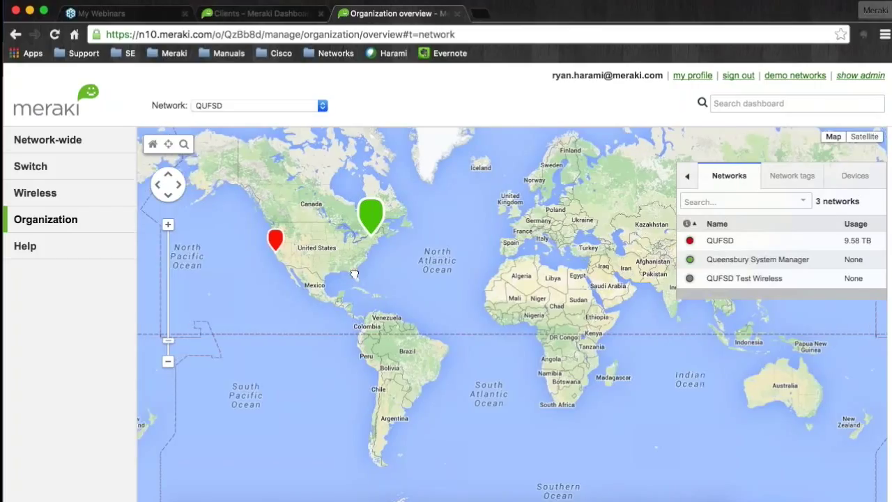
{"action": "left_click_drag", "start_coordinate": [335, 267], "coordinate": [375, 287]}
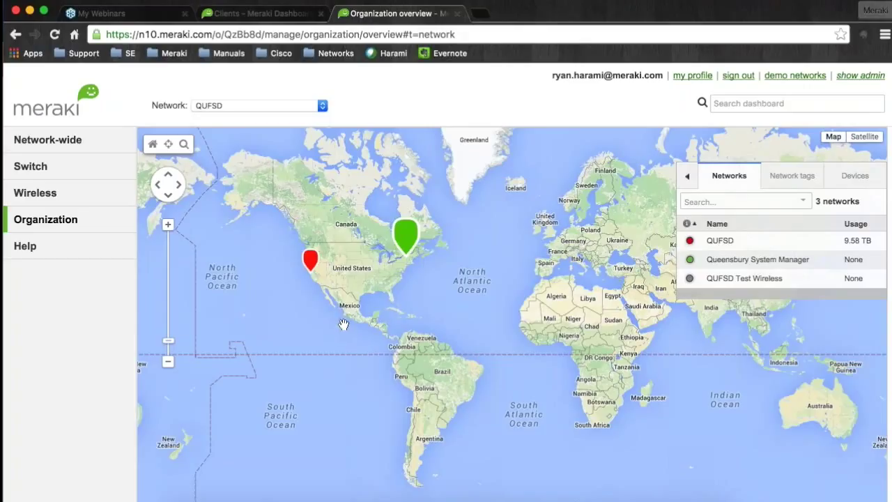
Step: Open the QUFSD network from the organization overview and look through its client devices
{"action": "left_click", "coordinate": [723, 249]}
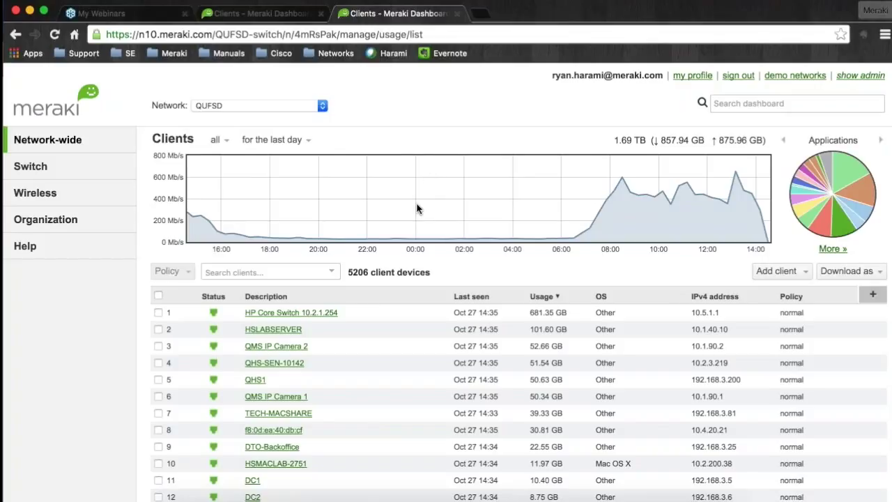
{"action": "left_click", "coordinate": [415, 317]}
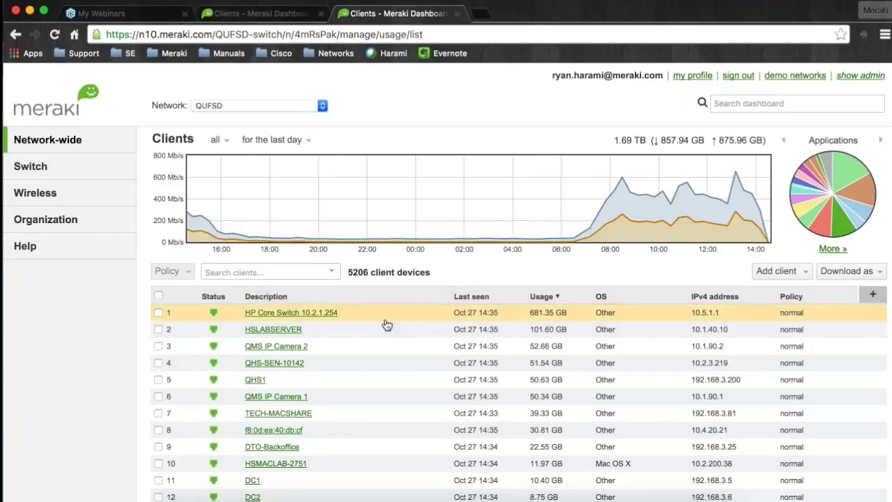
{"action": "scroll", "coordinate": [388, 325], "scroll_direction": "down", "scroll_amount": 2}
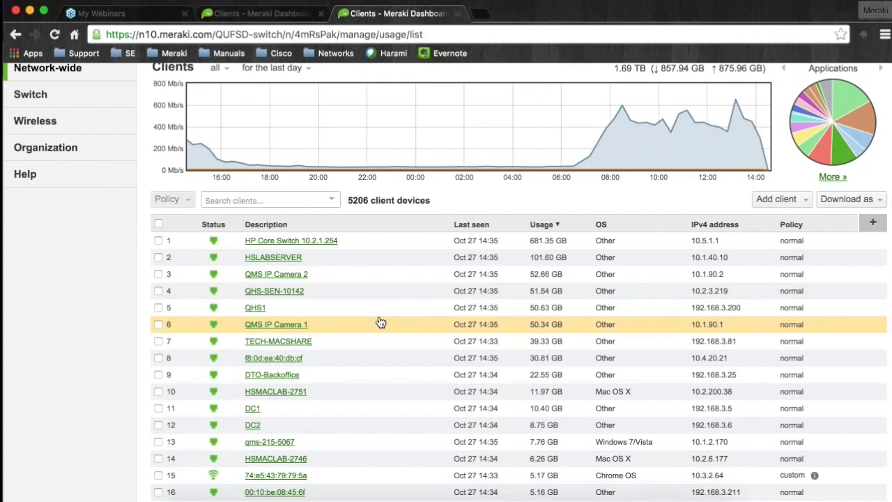
{"action": "scroll", "coordinate": [382, 323], "scroll_direction": "up", "scroll_amount": 3}
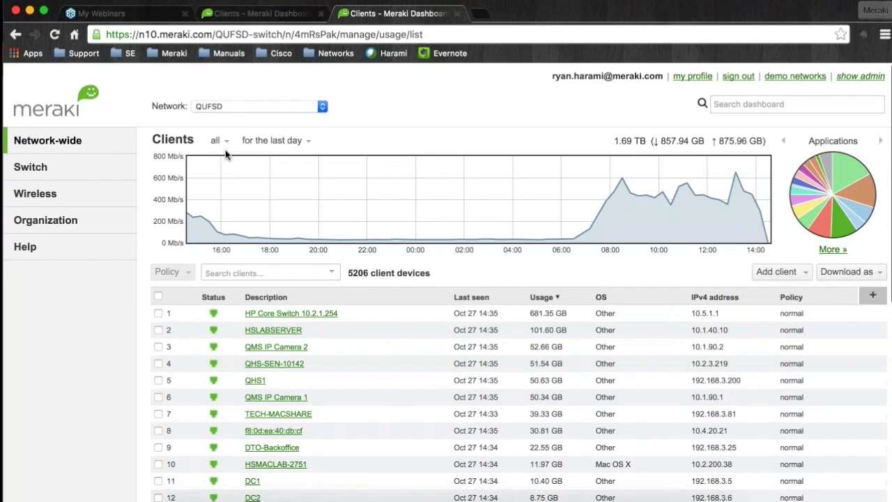
Step: Filter the QUFSD client list to only access point clients for the last week
{"action": "left_click", "coordinate": [215, 140]}
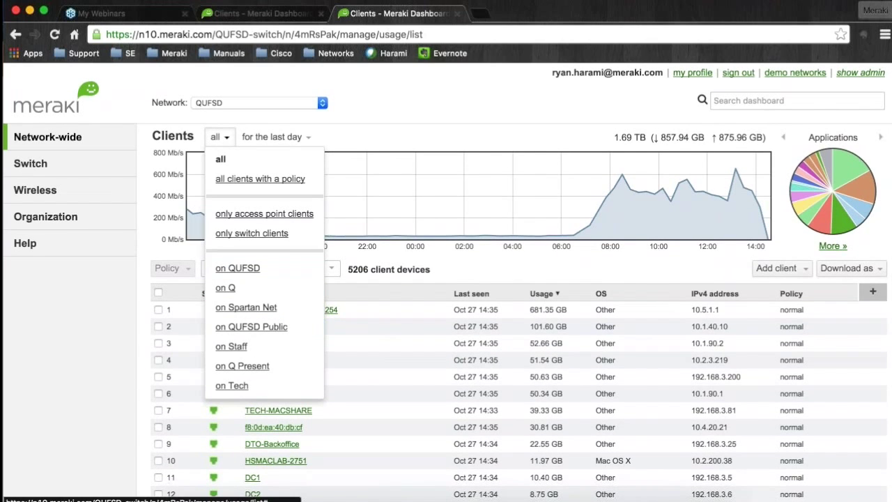
{"action": "left_click", "coordinate": [292, 212]}
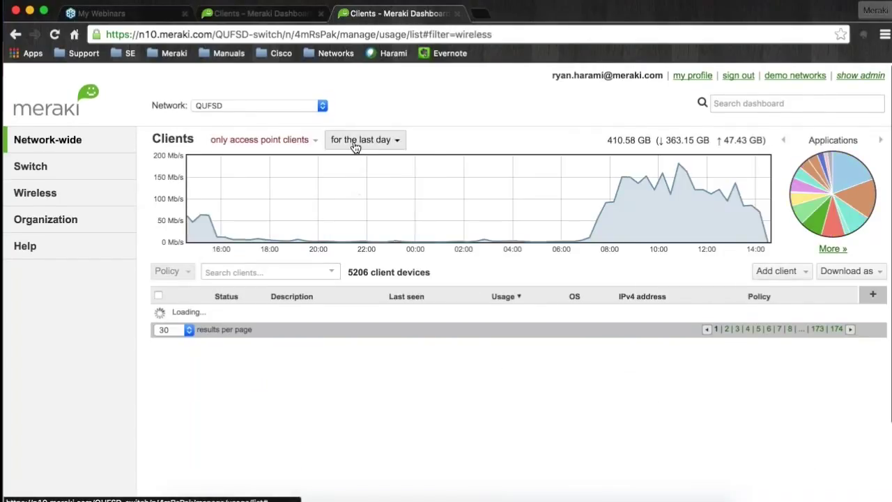
{"action": "left_click", "coordinate": [355, 141]}
{"action": "left_click", "coordinate": [368, 209]}
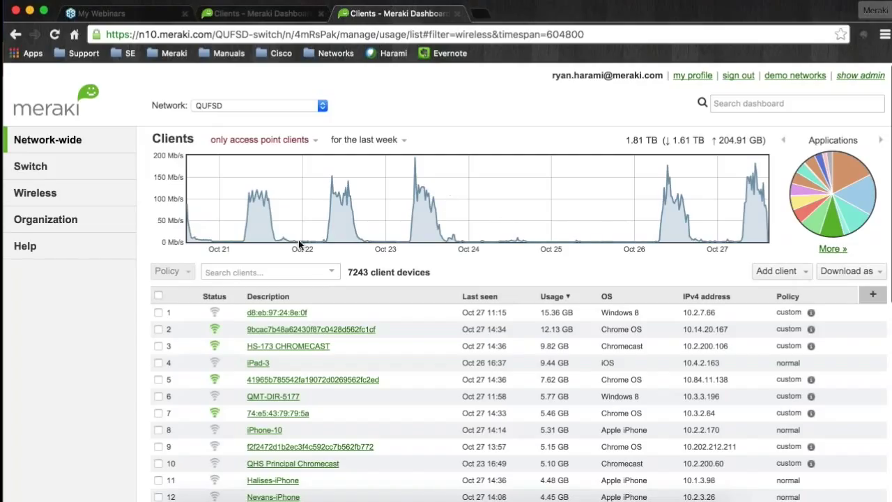
Step: Search the client list for "windows" devices, and replace the search term with "ipad"
{"action": "left_click", "coordinate": [238, 272]}
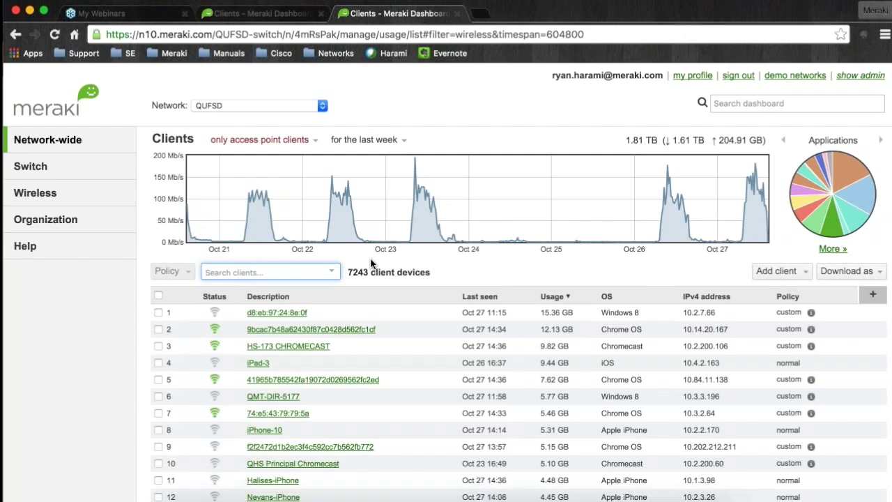
{"action": "type", "text": "windows"}
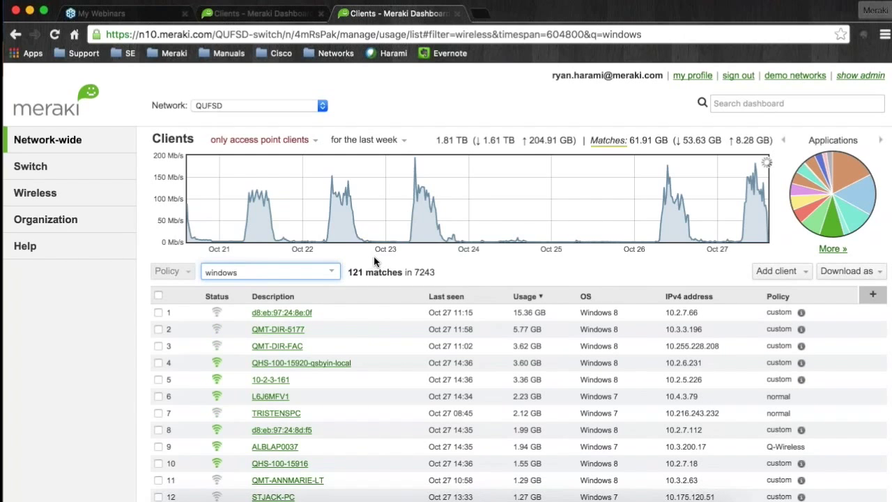
{"action": "left_click_drag", "start_coordinate": [278, 275], "coordinate": [175, 277]}
{"action": "type", "text": "ipad"}
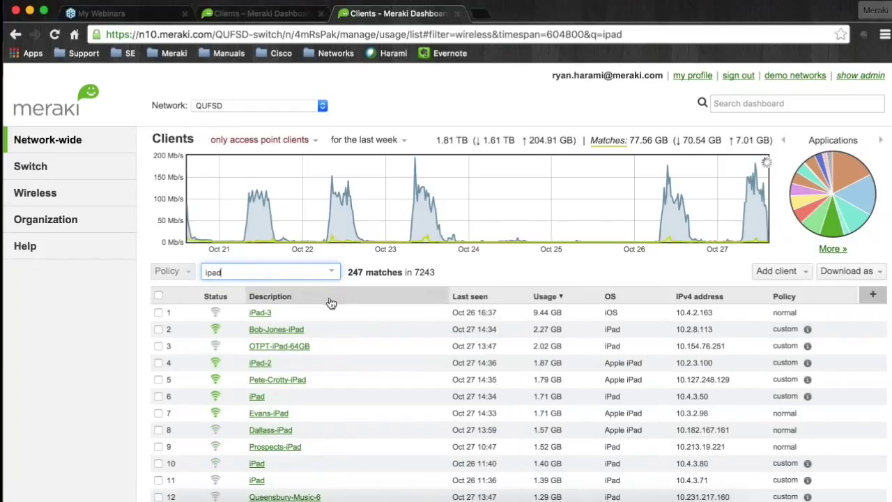
Step: Look through the iPad clients, search the client list by a person's first name, and clear the search
{"action": "left_click_drag", "start_coordinate": [253, 271], "coordinate": [206, 272]}
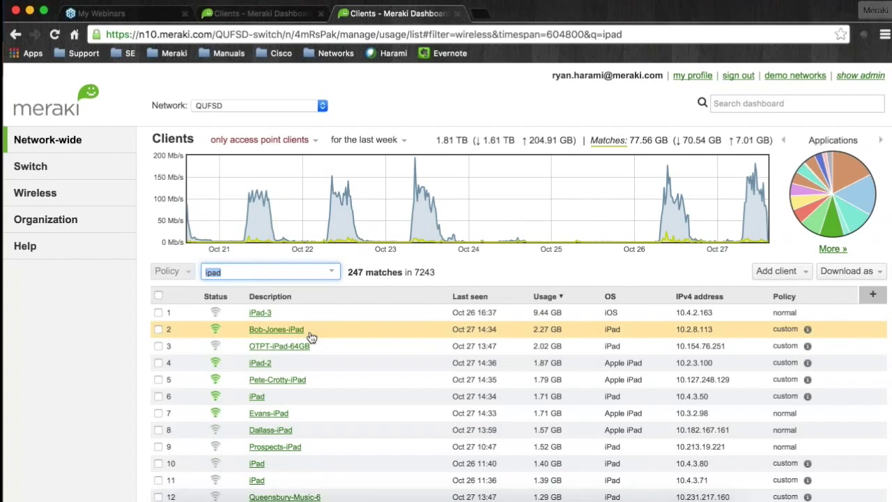
{"action": "scroll", "coordinate": [312, 337], "scroll_direction": "down", "scroll_amount": 5}
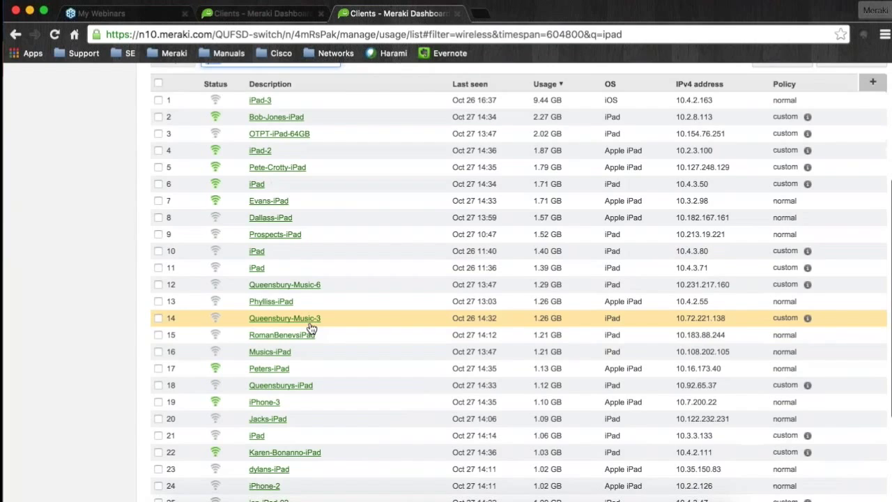
{"action": "scroll", "coordinate": [311, 328], "scroll_direction": "up", "scroll_amount": 5}
{"action": "type", "text": "Peter"}
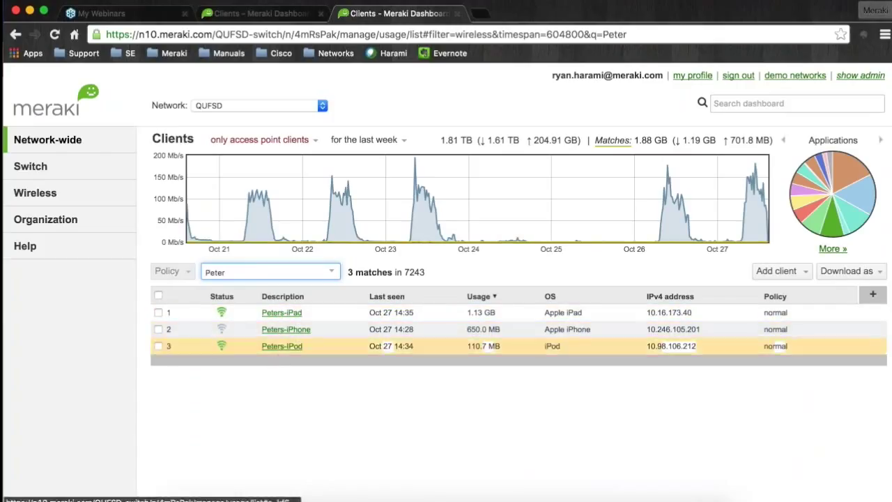
{"action": "left_click", "coordinate": [272, 274]}
{"action": "key", "text": "BackSpace"}
{"action": "key", "text": "BackSpace"}
{"action": "key", "text": "BackSpace"}
{"action": "key", "text": "BackSpace"}
{"action": "key", "text": "BackSpace"}
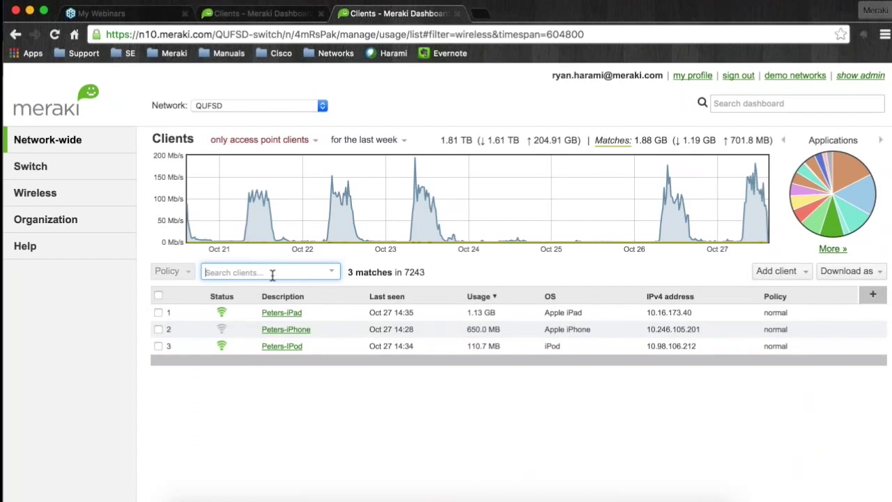
Step: Show the detailed application breakdown behind the Applications pie chart and sort it by usage
{"action": "scroll", "coordinate": [606, 341], "scroll_direction": "down", "scroll_amount": 1}
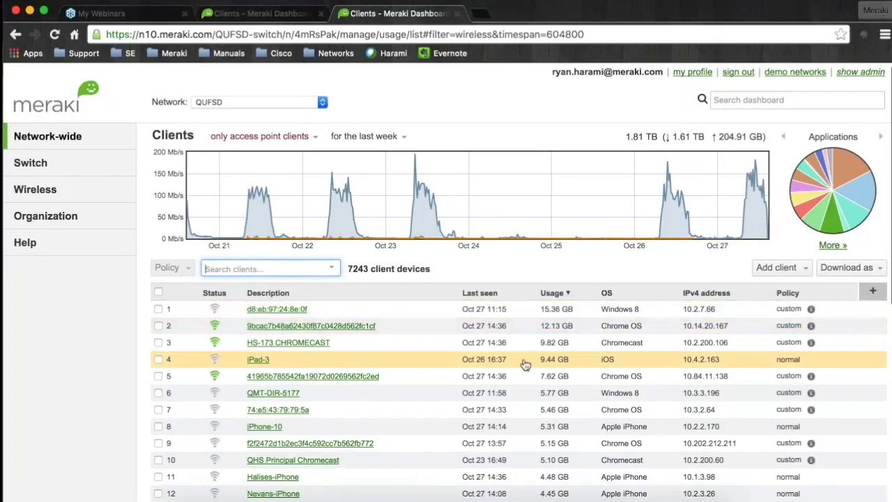
{"action": "mouse_move", "coordinate": [822, 175]}
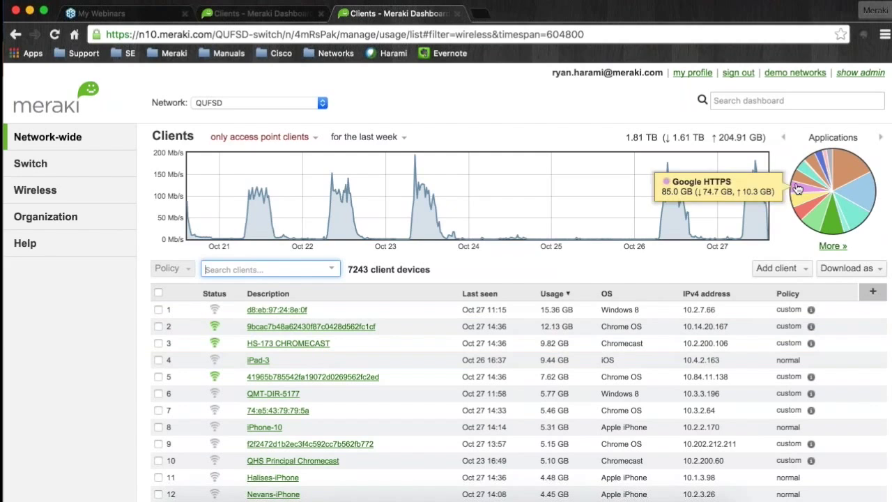
{"action": "mouse_move", "coordinate": [851, 171]}
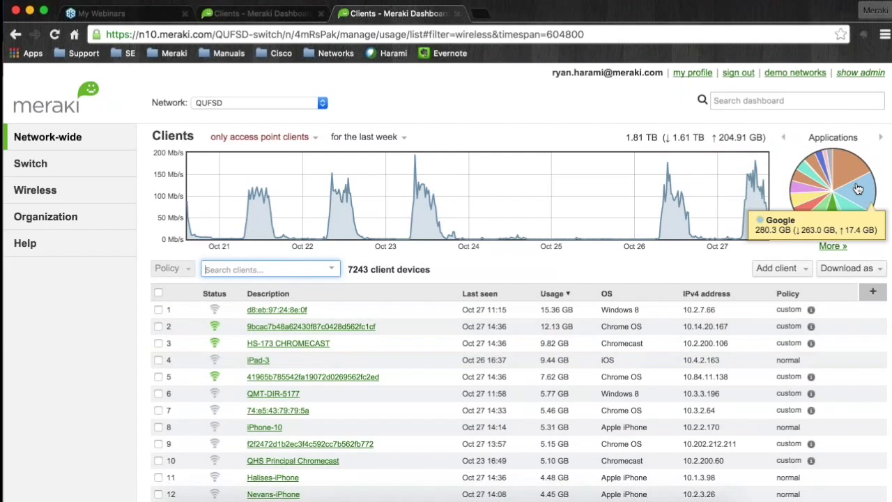
{"action": "mouse_move", "coordinate": [854, 216]}
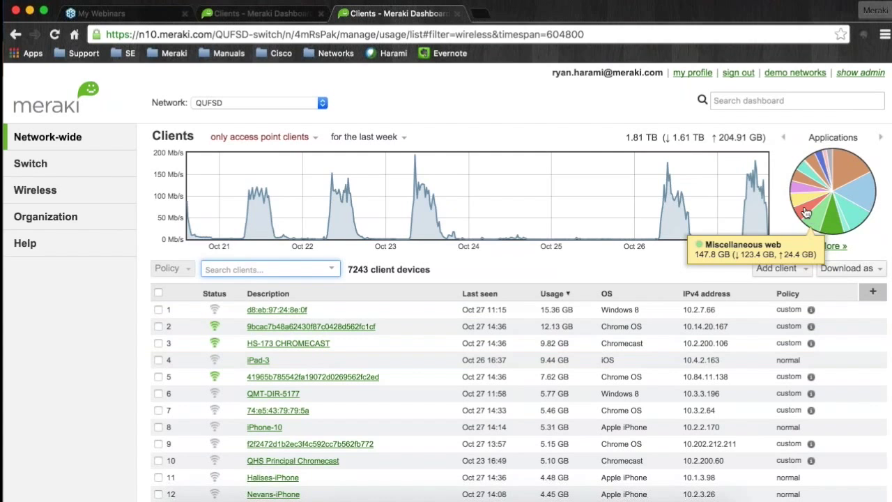
{"action": "left_click", "coordinate": [846, 246]}
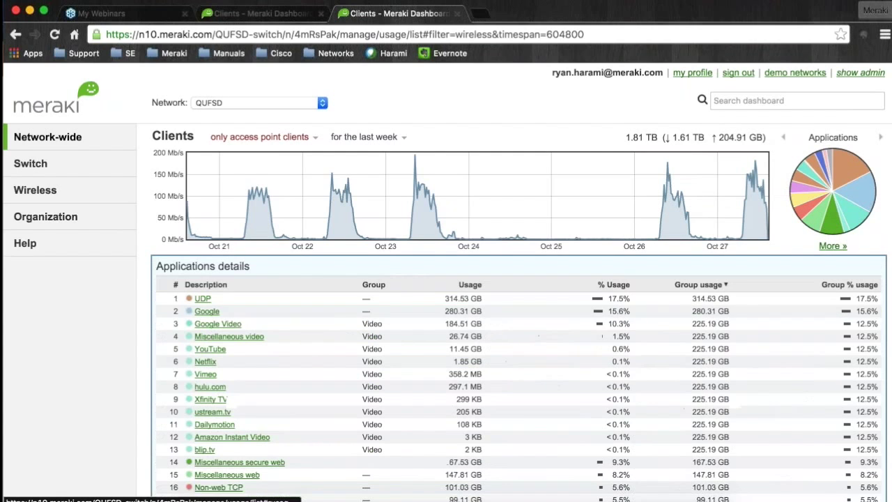
{"action": "scroll", "coordinate": [340, 327], "scroll_direction": "down", "scroll_amount": 3}
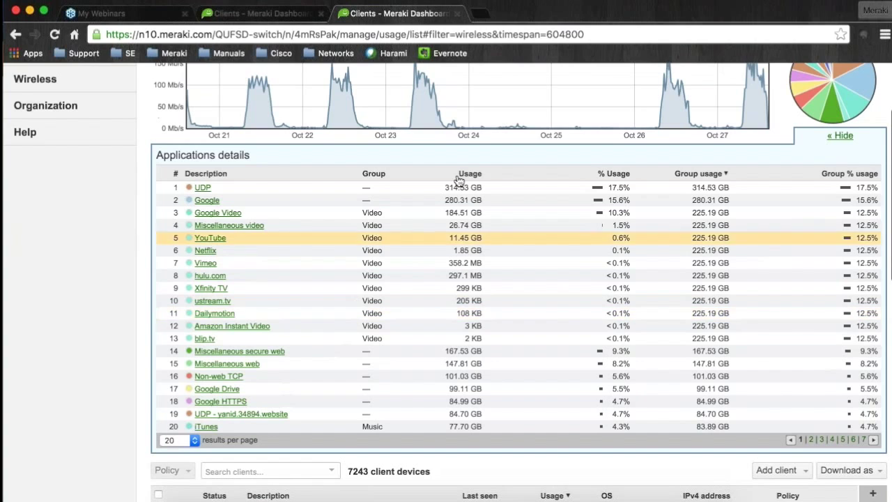
{"action": "left_click", "coordinate": [462, 174]}
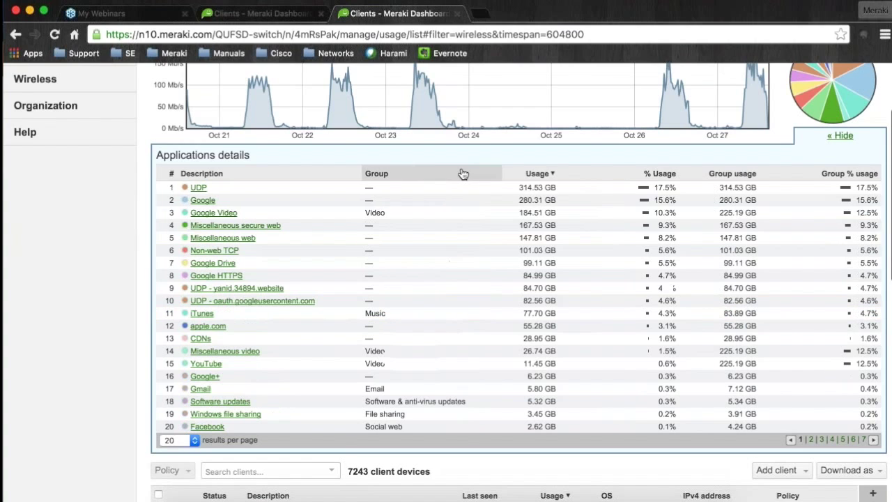
Step: Open the rule details for Facebook from the application list and look through the clients contributing to it
{"action": "mouse_move", "coordinate": [252, 204]}
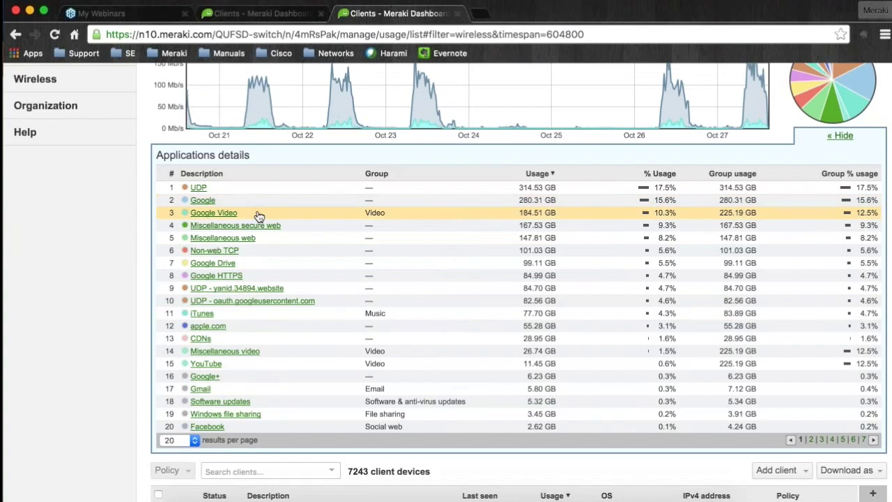
{"action": "mouse_move", "coordinate": [304, 224]}
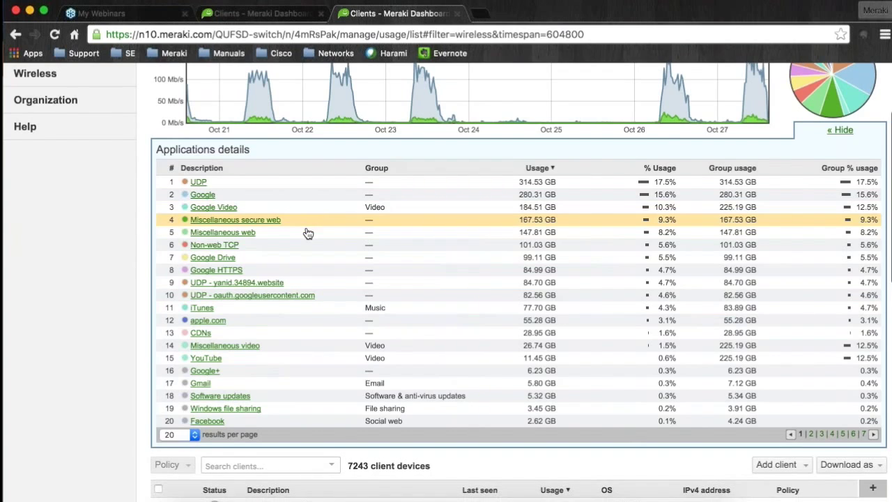
{"action": "scroll", "coordinate": [309, 233], "scroll_direction": "down", "scroll_amount": 1}
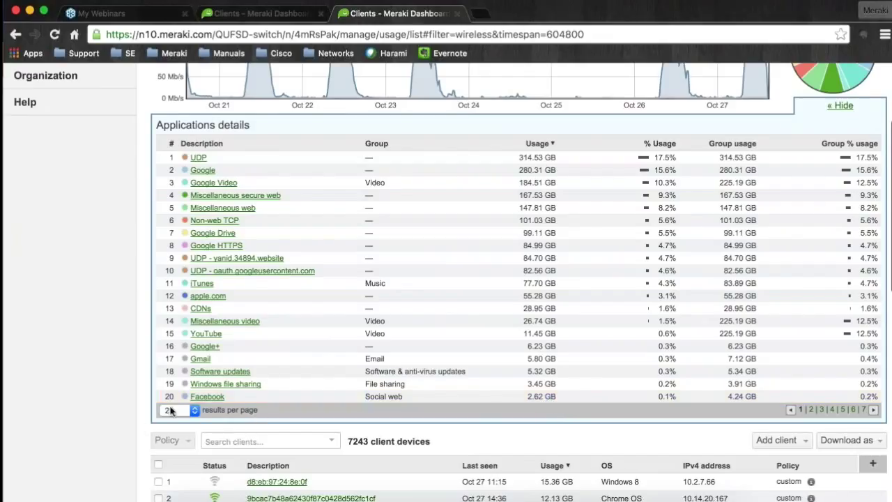
{"action": "left_click", "coordinate": [210, 397]}
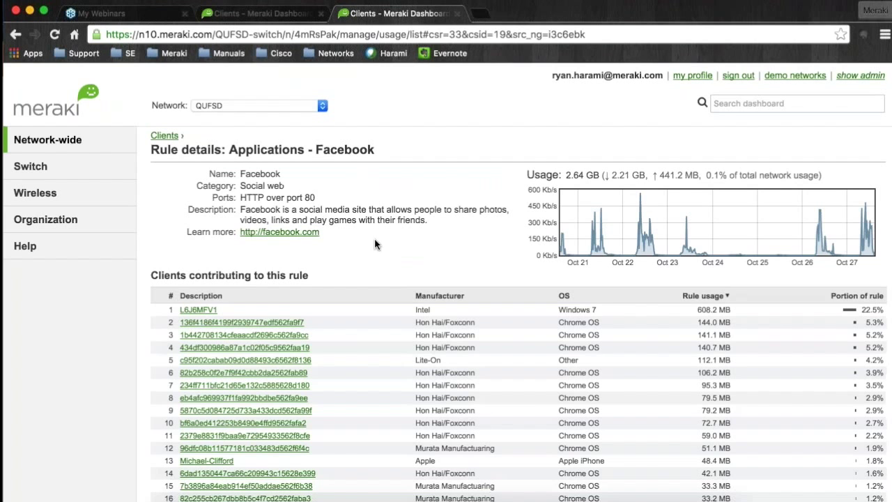
{"action": "scroll", "coordinate": [373, 241], "scroll_direction": "down", "scroll_amount": 2}
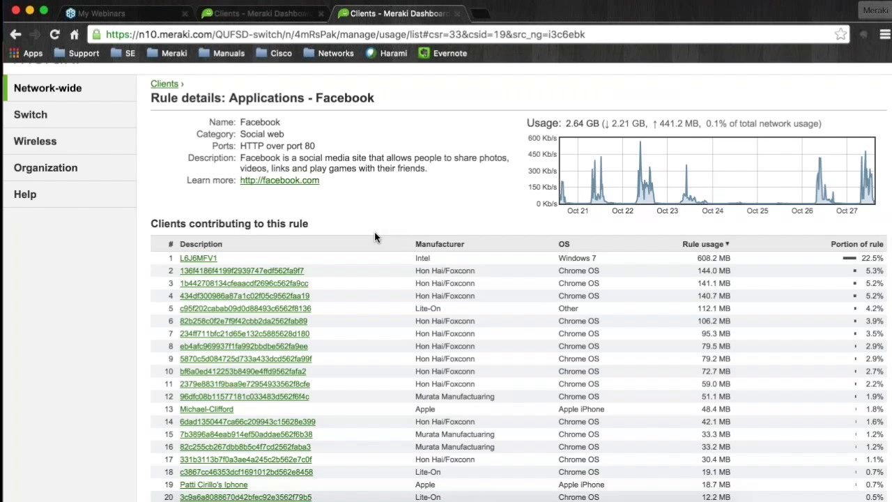
Step: Review the clients contributing to the Facebook rule and return to the network's full client list
{"action": "scroll", "coordinate": [374, 232], "scroll_direction": "down", "scroll_amount": 1}
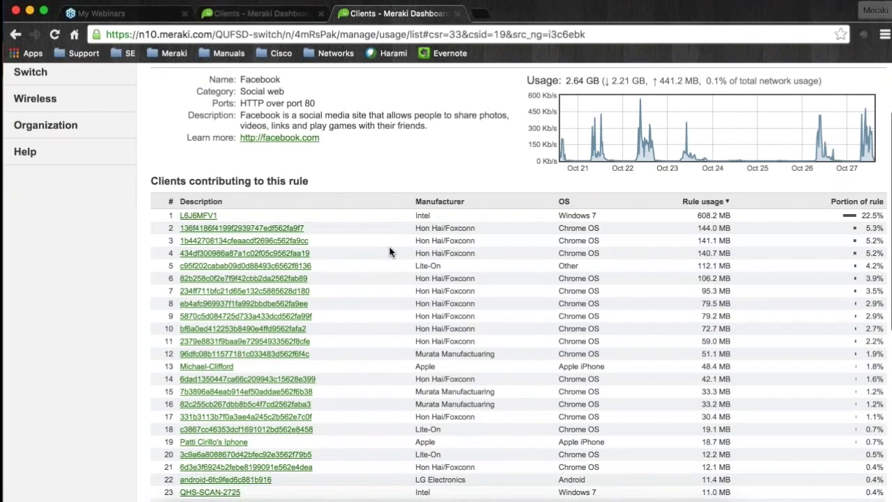
{"action": "scroll", "coordinate": [388, 251], "scroll_direction": "up", "scroll_amount": 2}
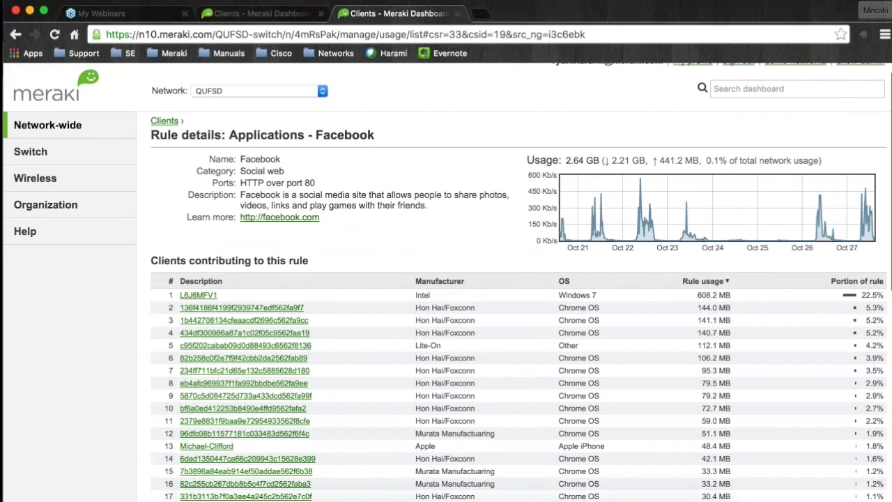
{"action": "key", "text": "super+bracketleft"}
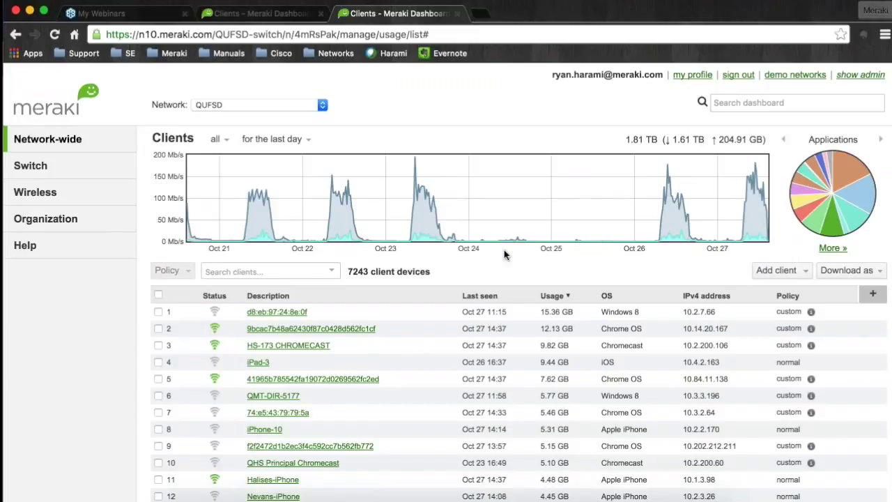
Step: Search the client list by a person's first name and open the details of the matching iPhone
{"action": "left_click", "coordinate": [301, 271]}
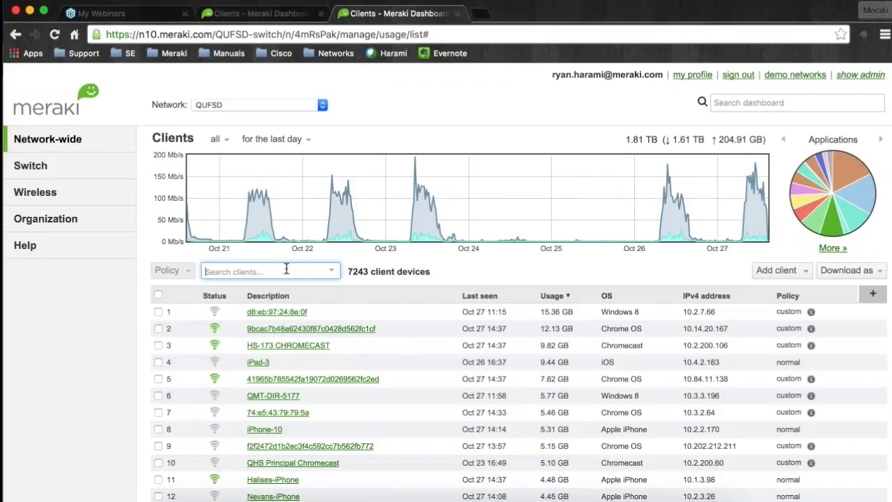
{"action": "type", "text": "Brandi"}
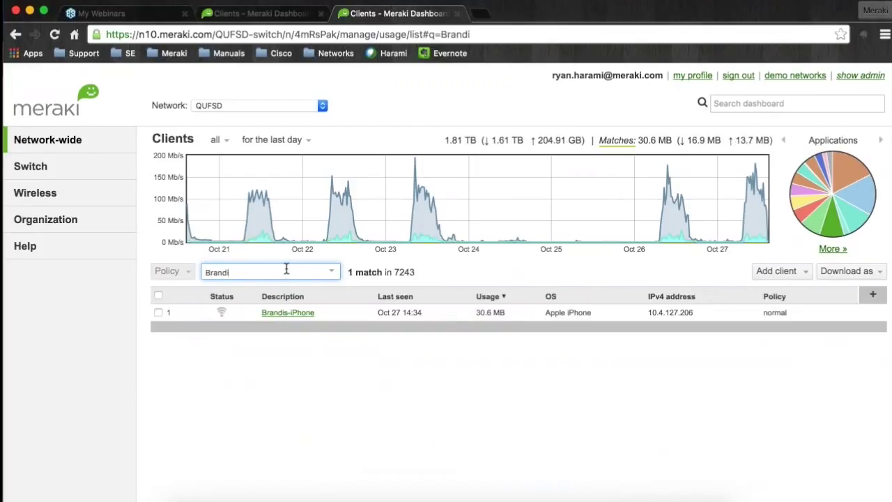
{"action": "left_click", "coordinate": [287, 313]}
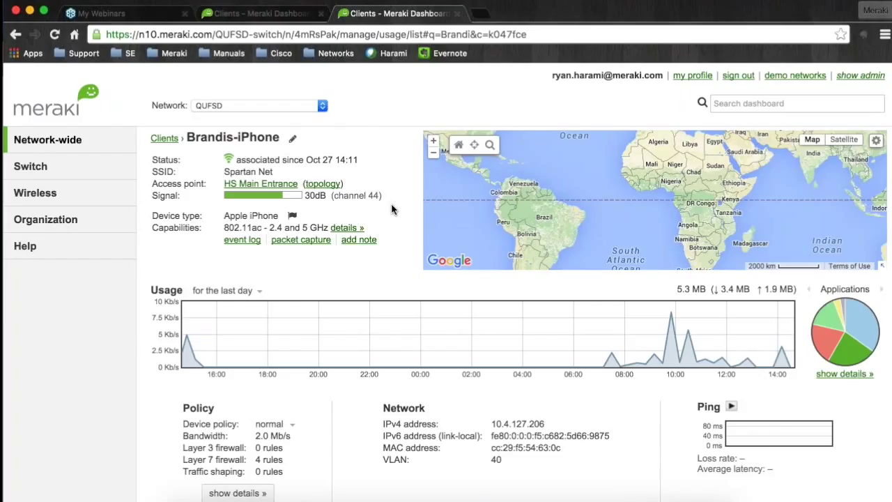
Step: Pan the client's location map to North America and look over the usage, policy and network details
{"action": "left_click_drag", "start_coordinate": [572, 210], "coordinate": [640, 236]}
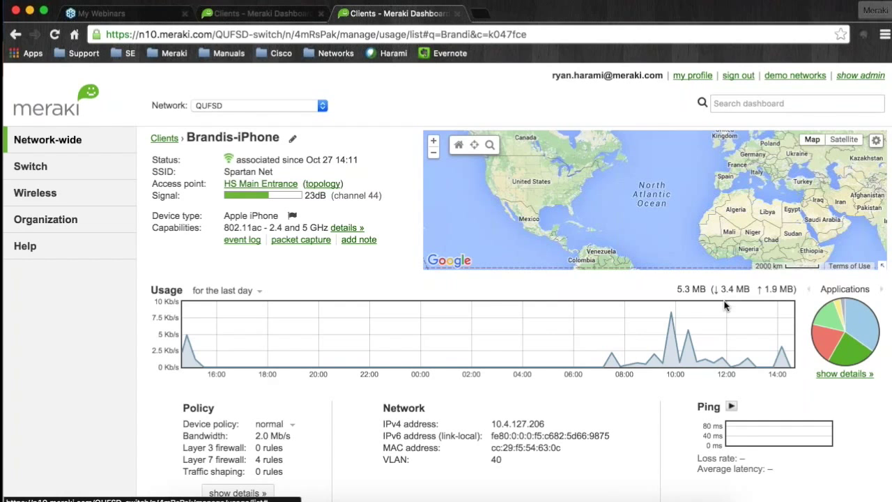
{"action": "scroll", "coordinate": [724, 307], "scroll_direction": "down", "scroll_amount": 1}
{"action": "scroll", "coordinate": [725, 307], "scroll_direction": "down", "scroll_amount": 3}
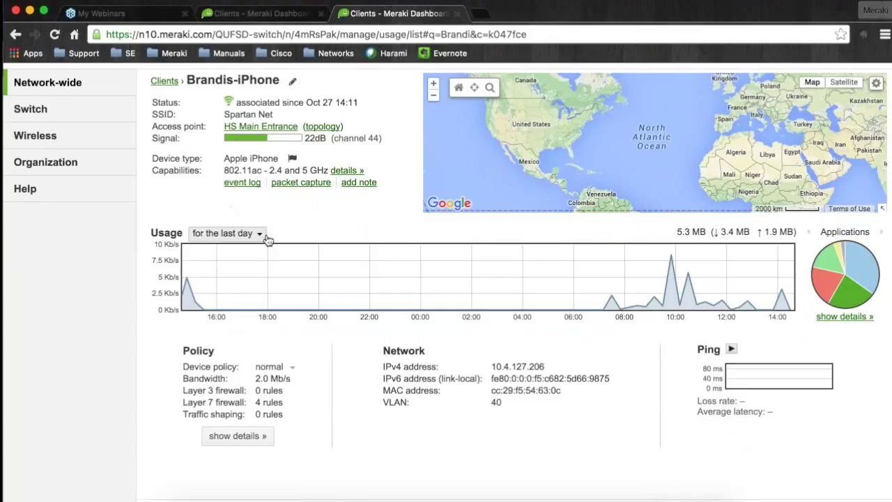
Step: Open the list of wireless access points and look through the names, models, client counts and connectivity
{"action": "scroll", "coordinate": [276, 214], "scroll_direction": "up", "scroll_amount": 2}
{"action": "left_click", "coordinate": [167, 150]}
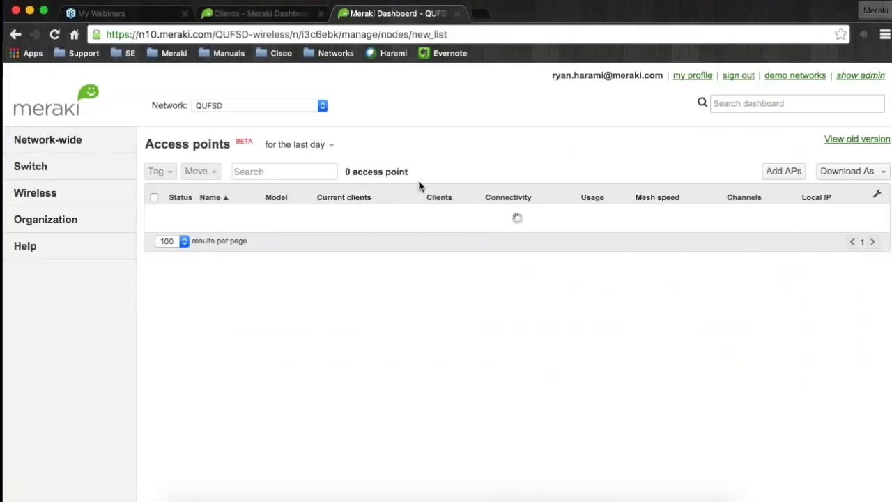
{"action": "scroll", "coordinate": [362, 234], "scroll_direction": "down", "scroll_amount": 8}
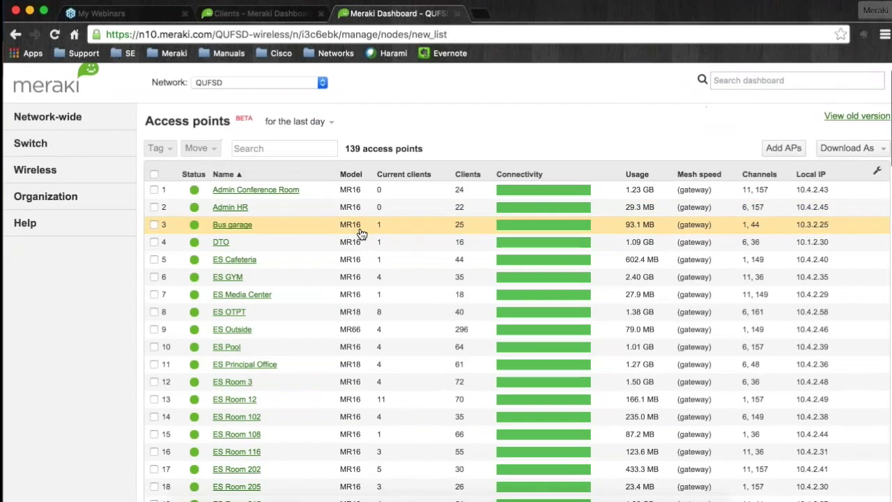
{"action": "scroll", "coordinate": [359, 232], "scroll_direction": "down", "scroll_amount": 8}
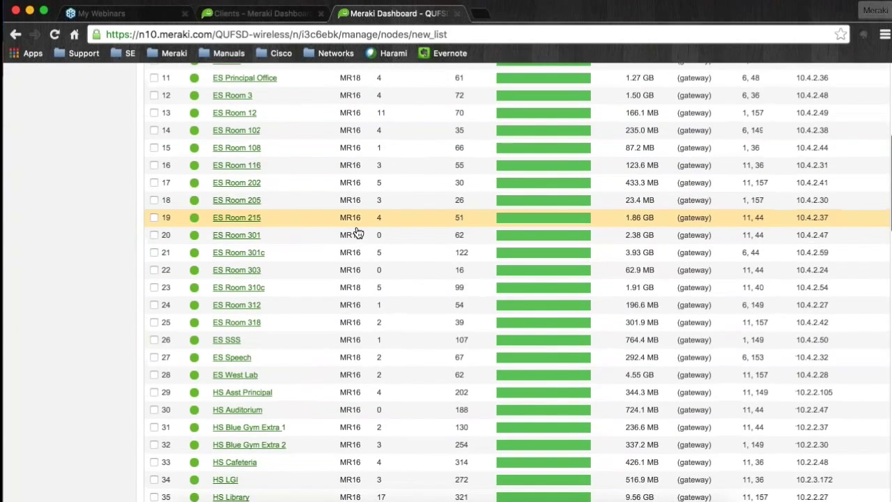
{"action": "scroll", "coordinate": [357, 232], "scroll_direction": "down", "scroll_amount": 3}
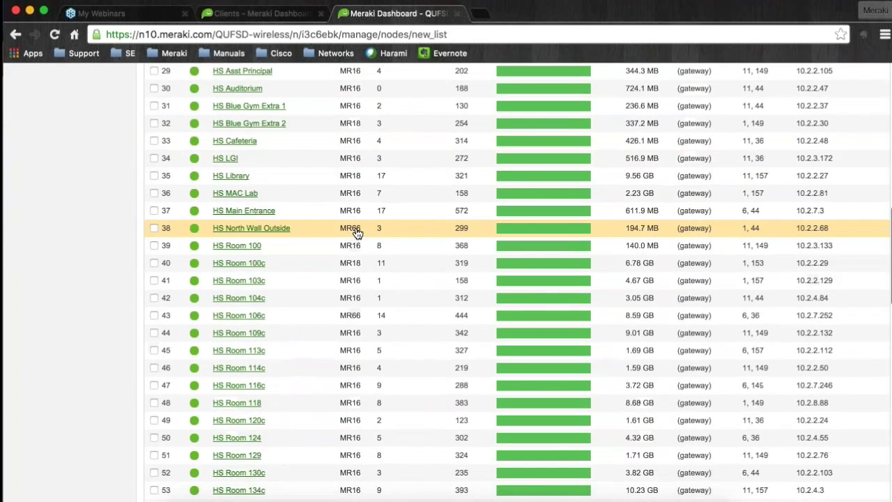
{"action": "scroll", "coordinate": [296, 289], "scroll_direction": "down", "scroll_amount": 1}
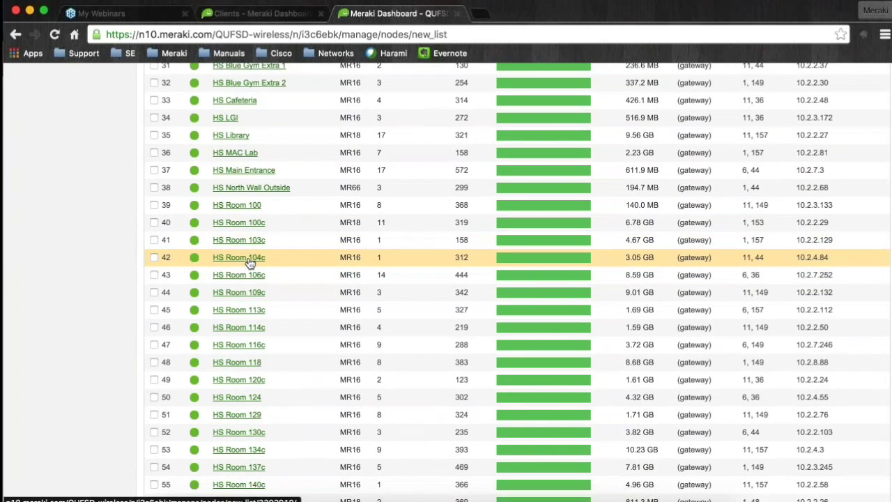
{"action": "scroll", "coordinate": [247, 254], "scroll_direction": "down", "scroll_amount": 2}
{"action": "scroll", "coordinate": [245, 263], "scroll_direction": "down", "scroll_amount": 1}
{"action": "scroll", "coordinate": [247, 259], "scroll_direction": "up", "scroll_amount": 5}
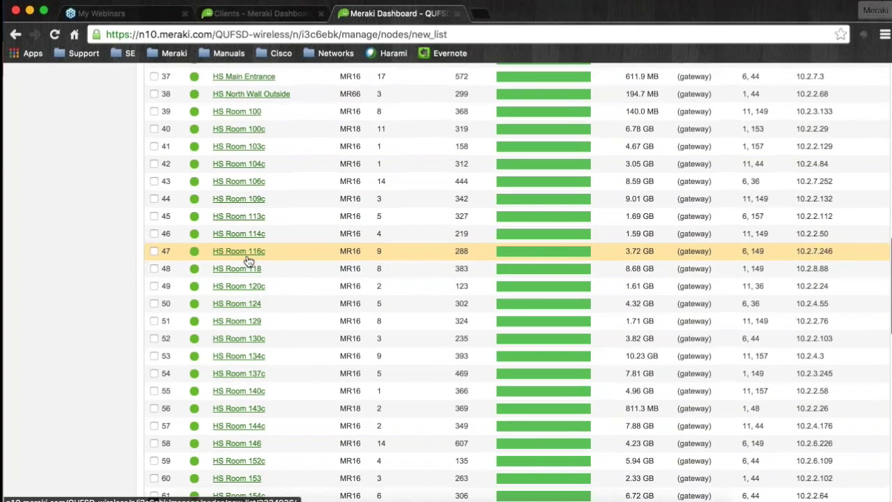
{"action": "scroll", "coordinate": [256, 273], "scroll_direction": "up", "scroll_amount": 6}
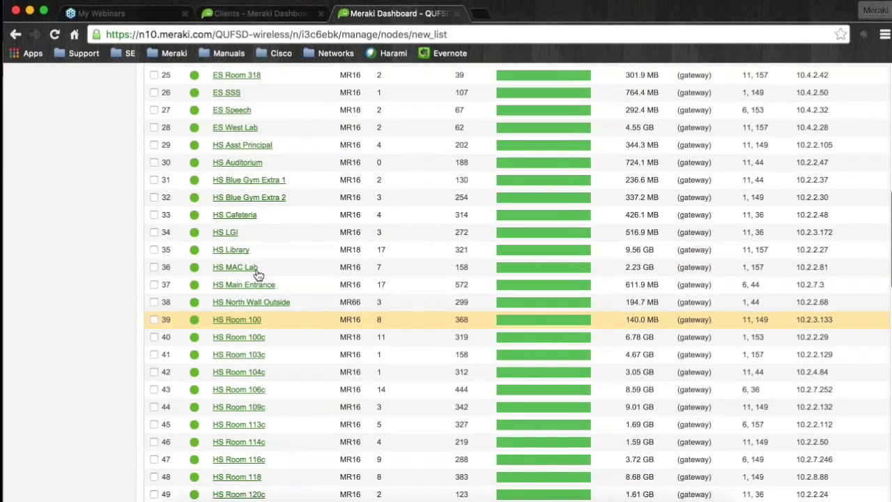
{"action": "scroll", "coordinate": [272, 278], "scroll_direction": "up", "scroll_amount": 3}
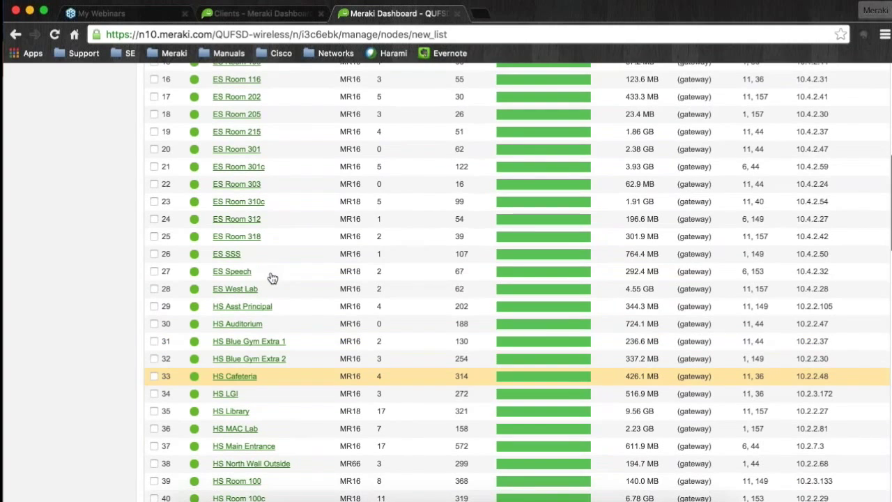
{"action": "scroll", "coordinate": [267, 288], "scroll_direction": "up", "scroll_amount": 8}
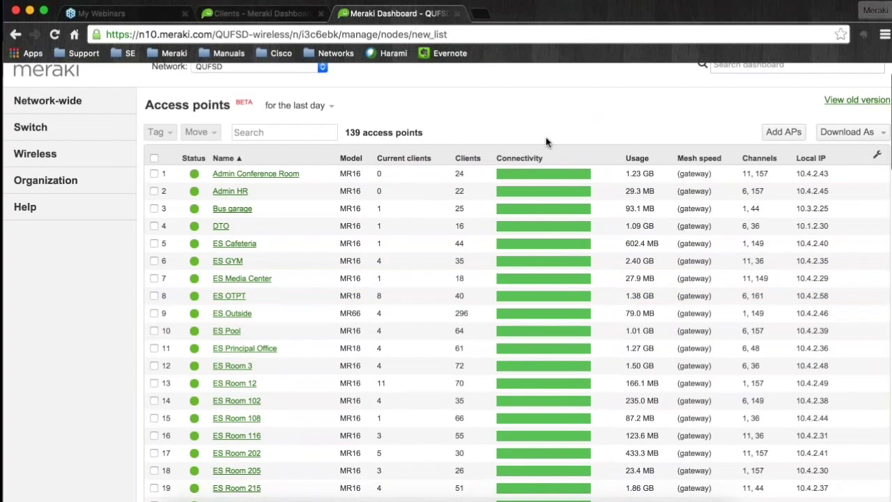
Step: Sort the access points by current clients, highest first, and open the details of IS Room 107
{"action": "left_click", "coordinate": [856, 20]}
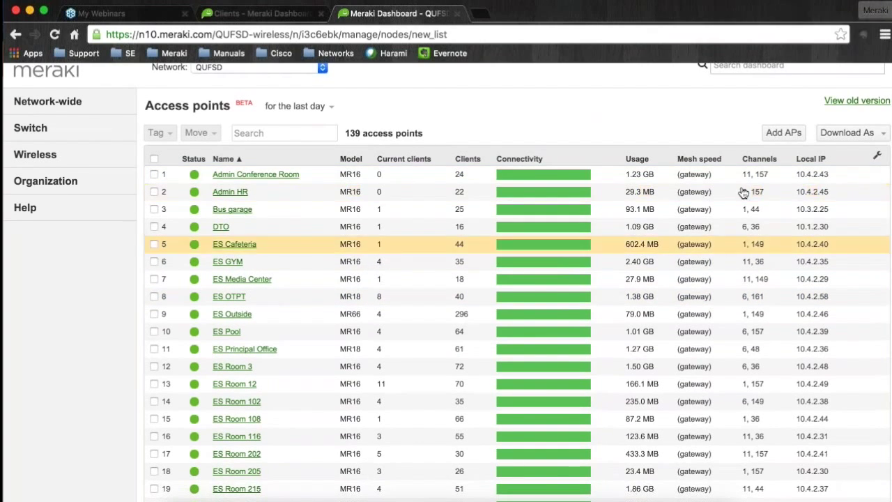
{"action": "scroll", "coordinate": [721, 252], "scroll_direction": "down", "scroll_amount": 1}
{"action": "scroll", "coordinate": [746, 386], "scroll_direction": "down", "scroll_amount": 1}
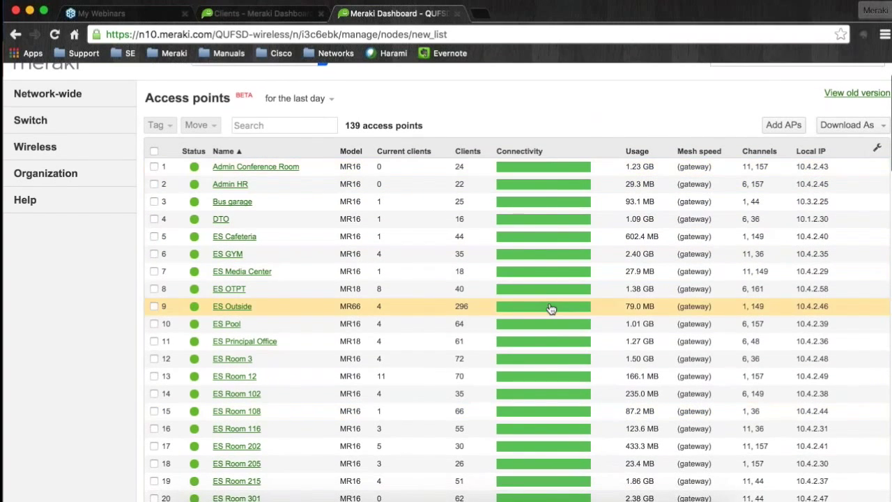
{"action": "mouse_move", "coordinate": [547, 308]}
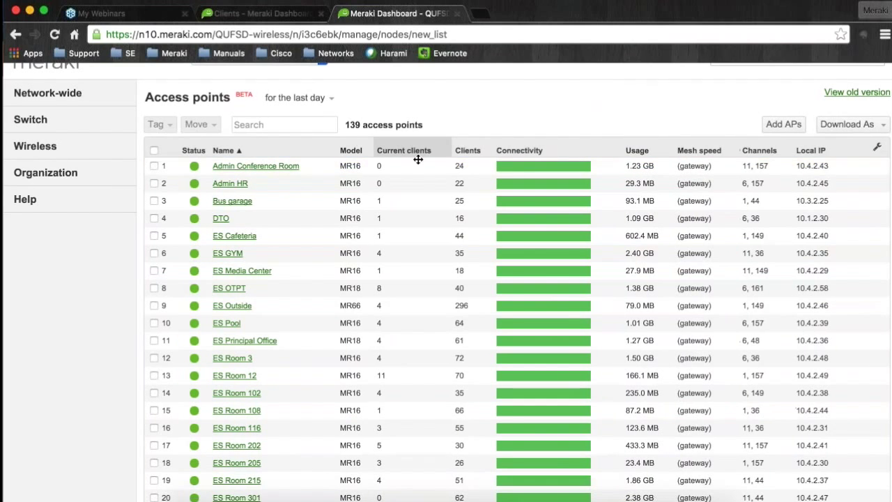
{"action": "left_click", "coordinate": [404, 151]}
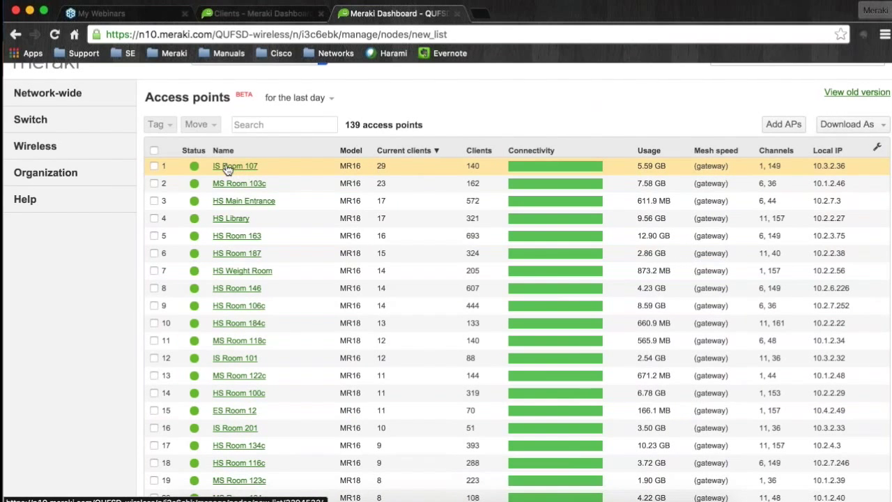
{"action": "left_click", "coordinate": [253, 167]}
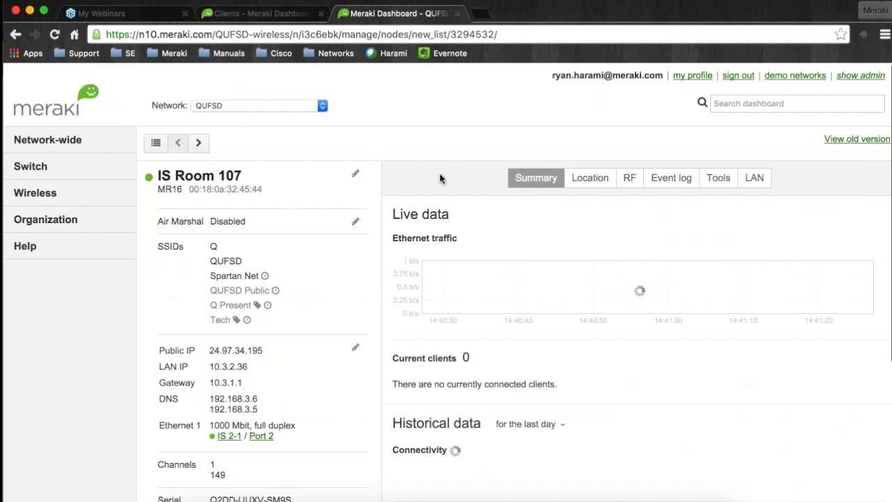
Step: Look over IS Room 107's SSIDs, IP settings, Ethernet link, channels, tags and firmware details
{"action": "scroll", "coordinate": [439, 179], "scroll_direction": "down", "scroll_amount": 1}
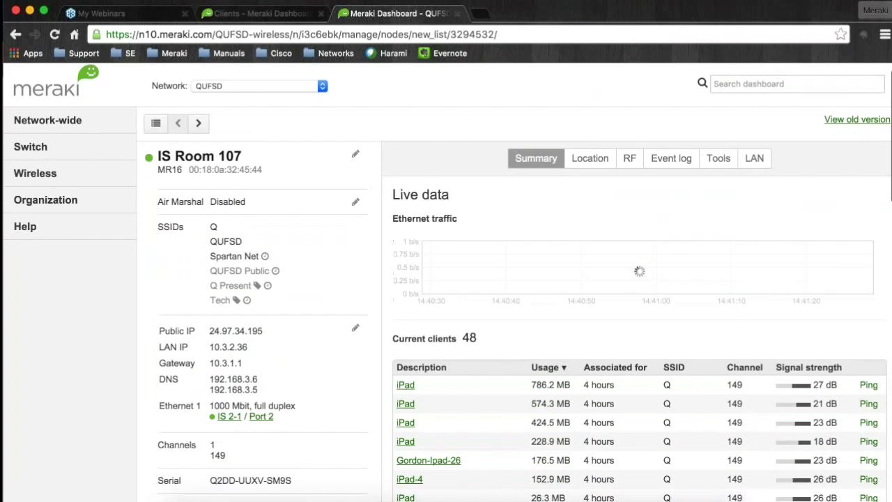
{"action": "scroll", "coordinate": [392, 190], "scroll_direction": "down", "scroll_amount": 3}
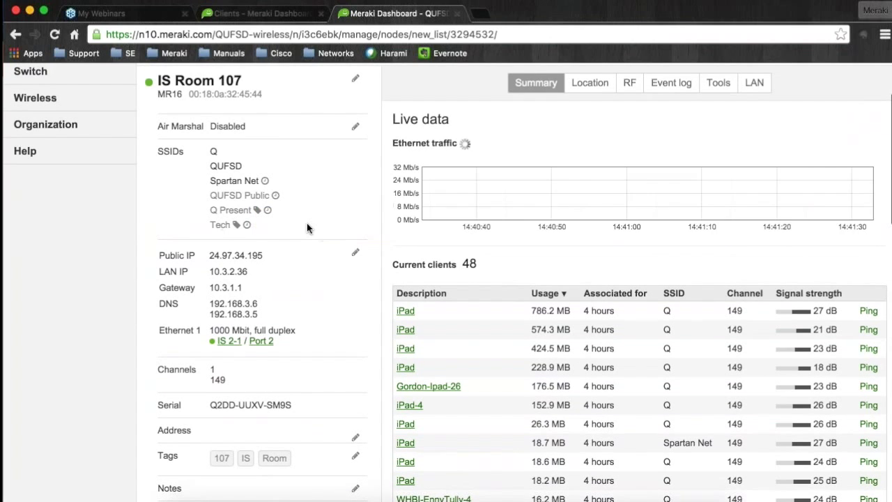
{"action": "scroll", "coordinate": [306, 228], "scroll_direction": "down", "scroll_amount": 2}
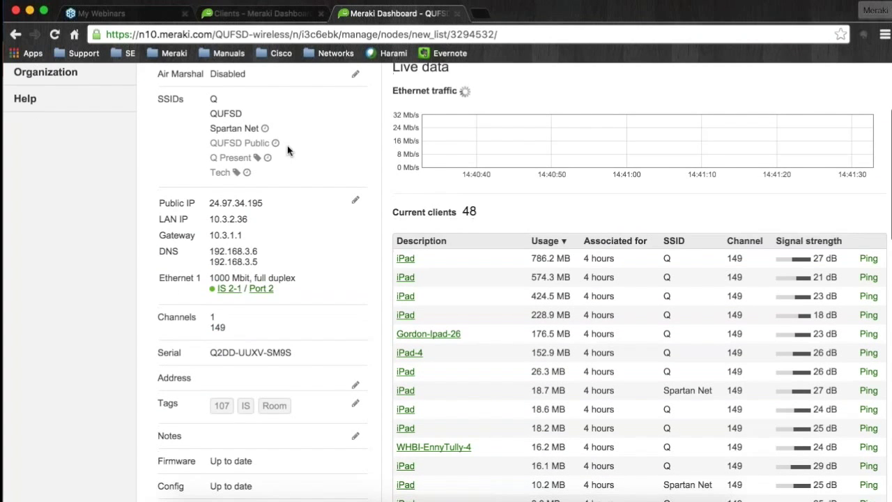
{"action": "mouse_move", "coordinate": [276, 147]}
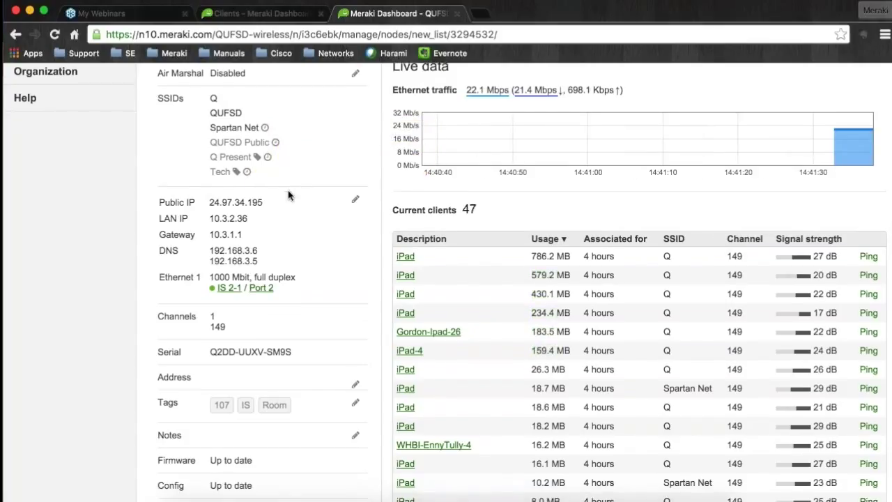
{"action": "scroll", "coordinate": [290, 195], "scroll_direction": "down", "scroll_amount": 1}
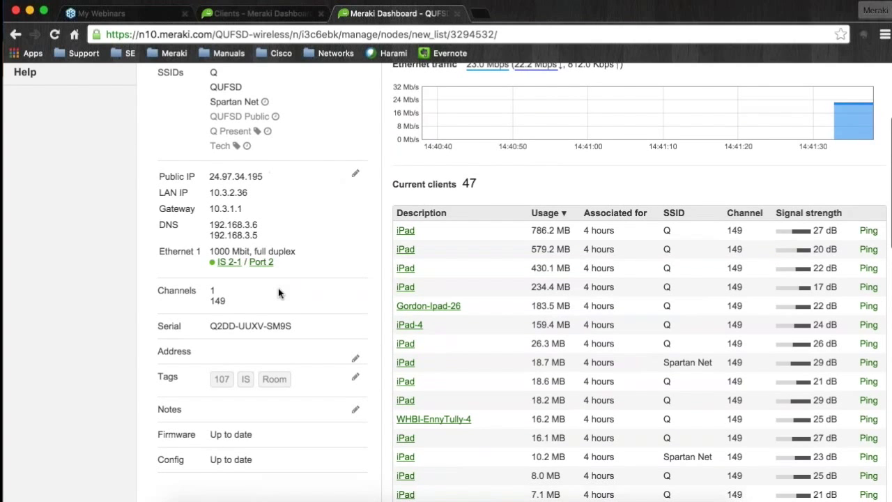
{"action": "scroll", "coordinate": [281, 286], "scroll_direction": "down", "scroll_amount": 3}
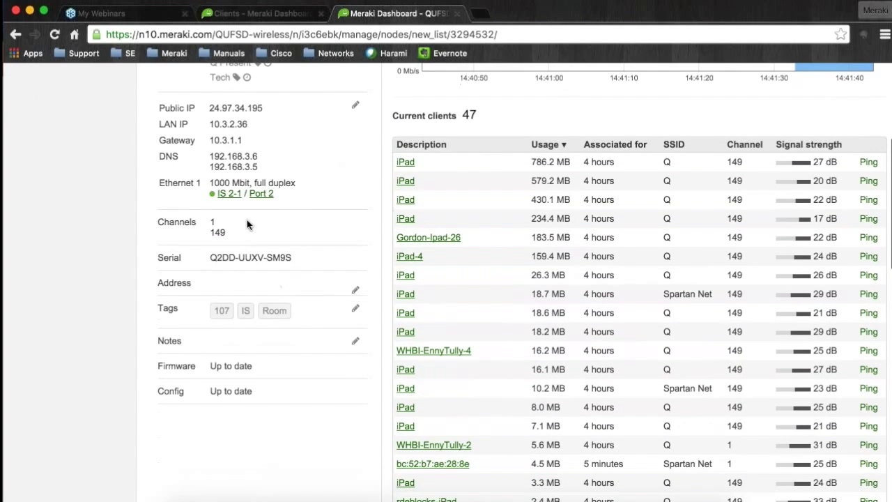
Step: Look through IS Room 107's current clients with their usage, SSID and signal strength, and review its live Ethernet traffic
{"action": "scroll", "coordinate": [644, 323], "scroll_direction": "up", "scroll_amount": 3}
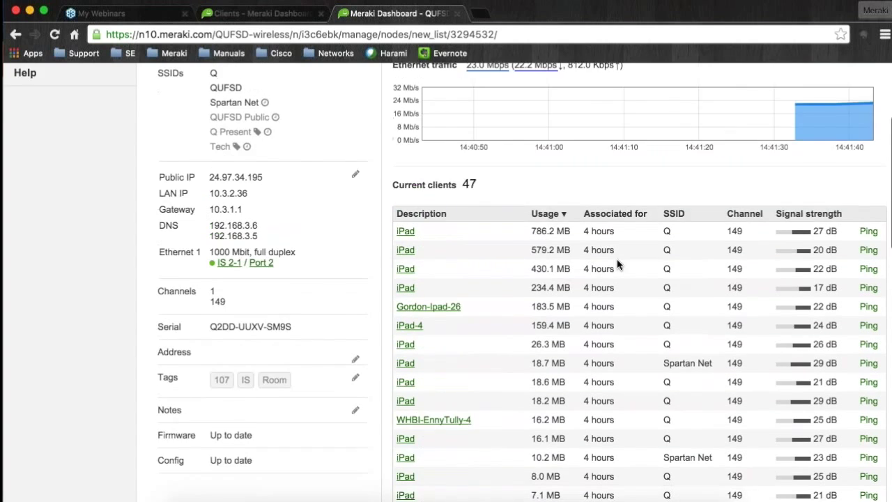
{"action": "scroll", "coordinate": [616, 259], "scroll_direction": "down", "scroll_amount": 9}
{"action": "scroll", "coordinate": [779, 268], "scroll_direction": "down", "scroll_amount": 2}
{"action": "scroll", "coordinate": [779, 268], "scroll_direction": "up", "scroll_amount": 4}
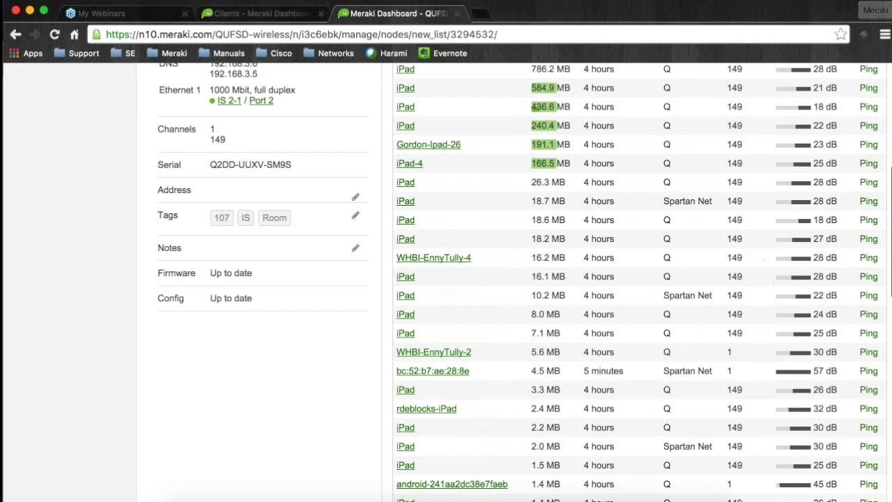
{"action": "scroll", "coordinate": [638, 283], "scroll_direction": "up", "scroll_amount": 2}
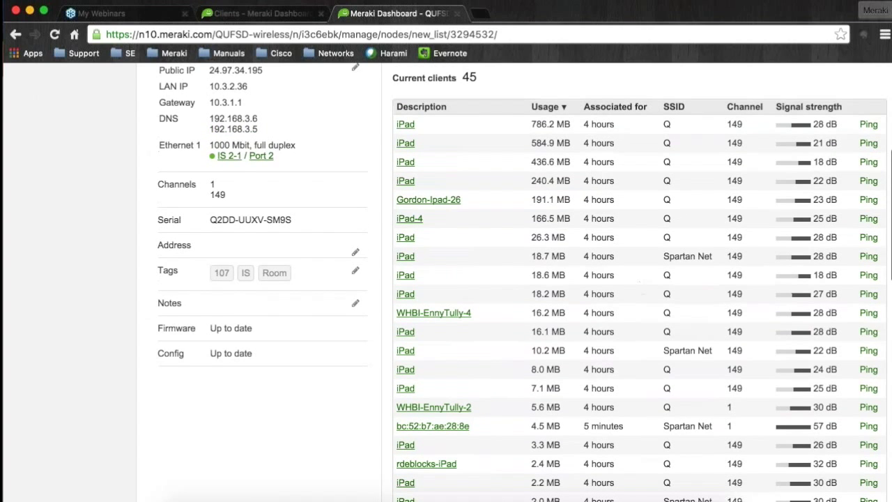
{"action": "scroll", "coordinate": [579, 286], "scroll_direction": "up", "scroll_amount": 2}
{"action": "scroll", "coordinate": [579, 285], "scroll_direction": "up", "scroll_amount": 5}
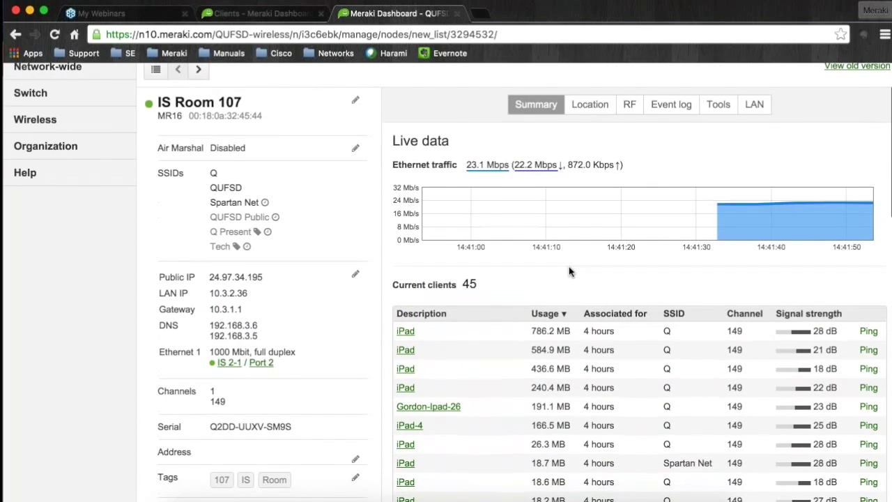
Step: Ping google.com from the IS Room 107 access point and show the other diagnostic tools available for it
{"action": "left_click", "coordinate": [717, 106]}
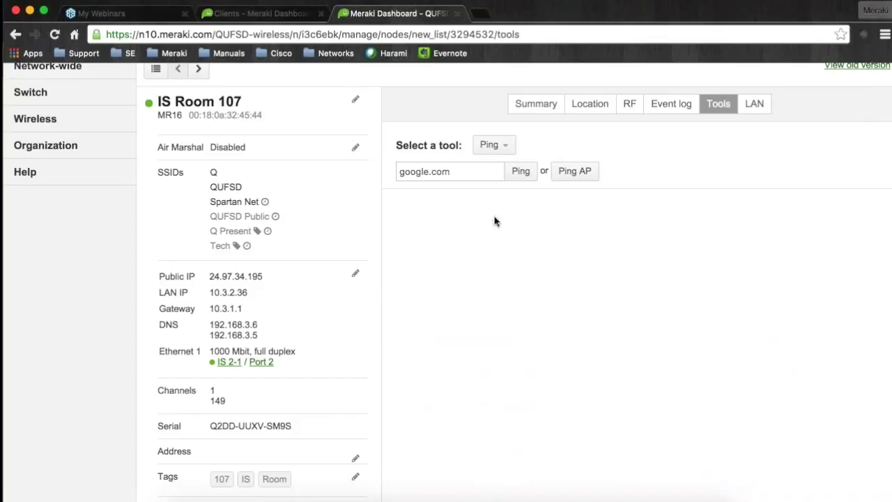
{"action": "left_click", "coordinate": [519, 171]}
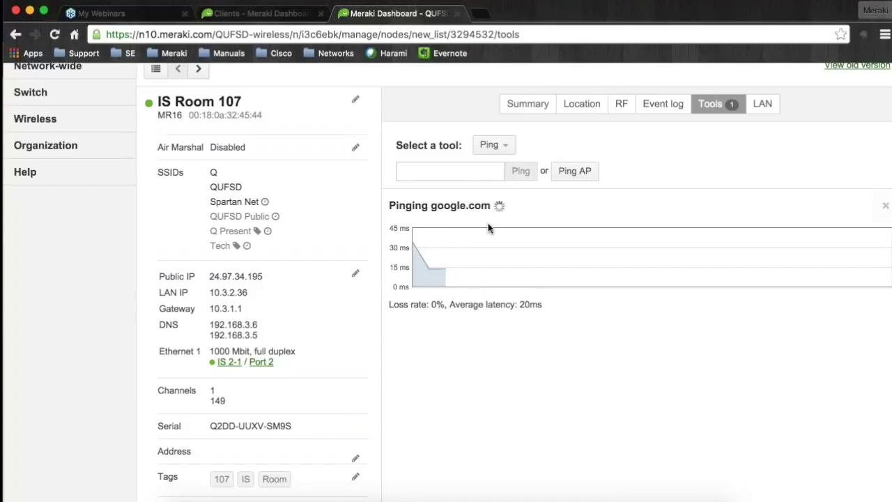
{"action": "left_click", "coordinate": [496, 145]}
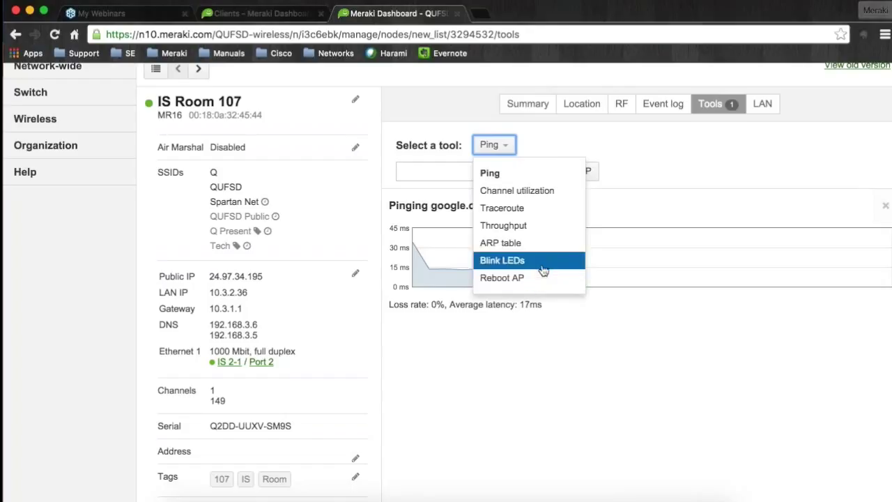
Step: Dismiss the tool list and review IS Room 107's google.com ping graph and its Ethernet 1 switch and port link
{"action": "left_click", "coordinate": [685, 185]}
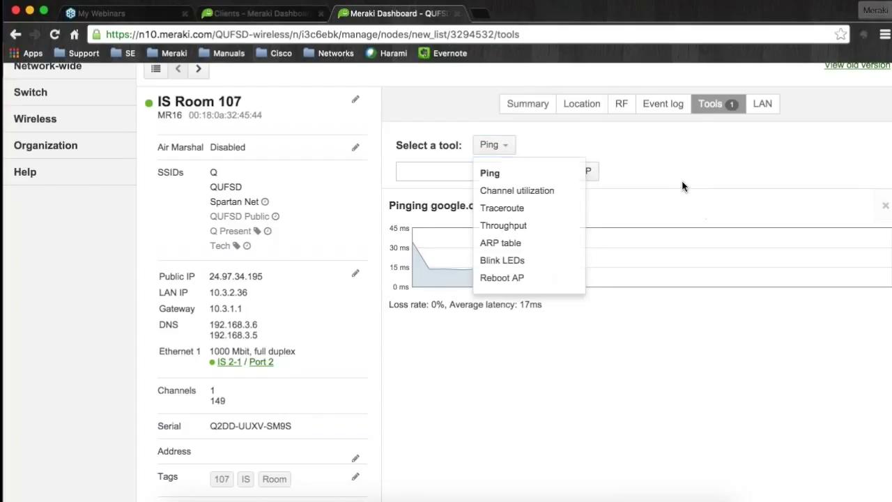
{"action": "scroll", "coordinate": [630, 244], "scroll_direction": "up", "scroll_amount": 2}
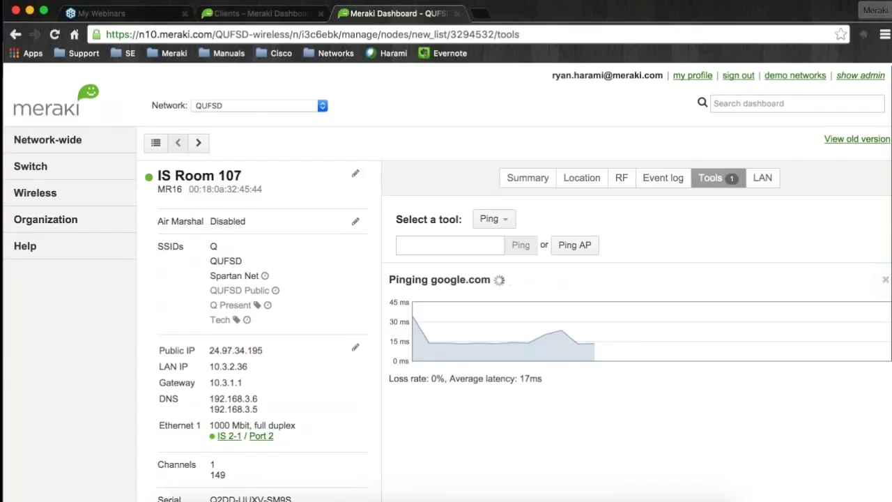
{"action": "scroll", "coordinate": [247, 324], "scroll_direction": "down", "scroll_amount": 1}
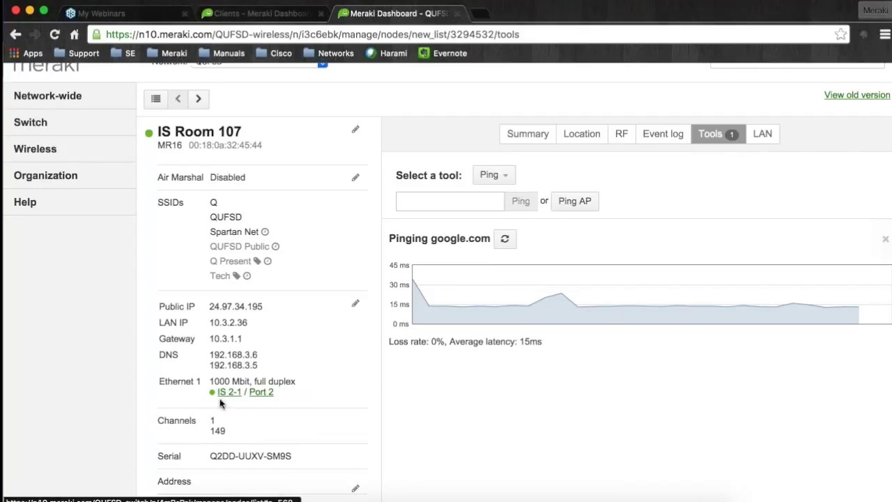
{"action": "scroll", "coordinate": [213, 403], "scroll_direction": "down", "scroll_amount": 1}
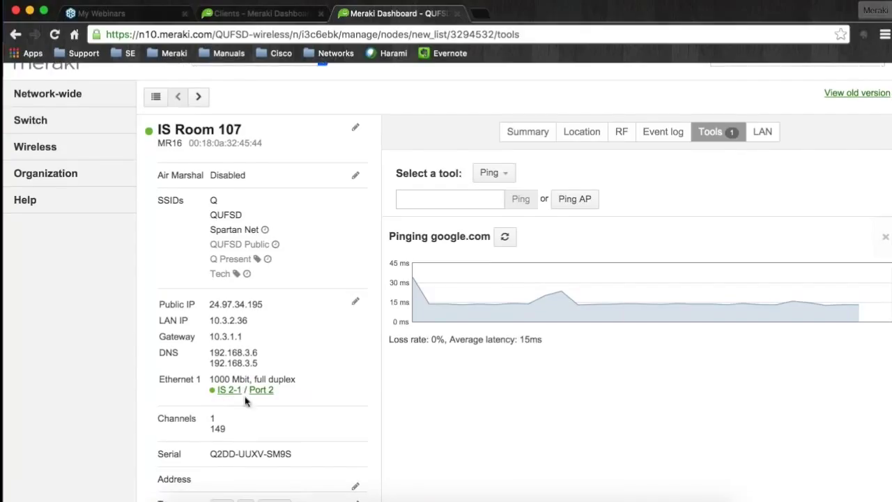
{"action": "scroll", "coordinate": [276, 397], "scroll_direction": "up", "scroll_amount": 1}
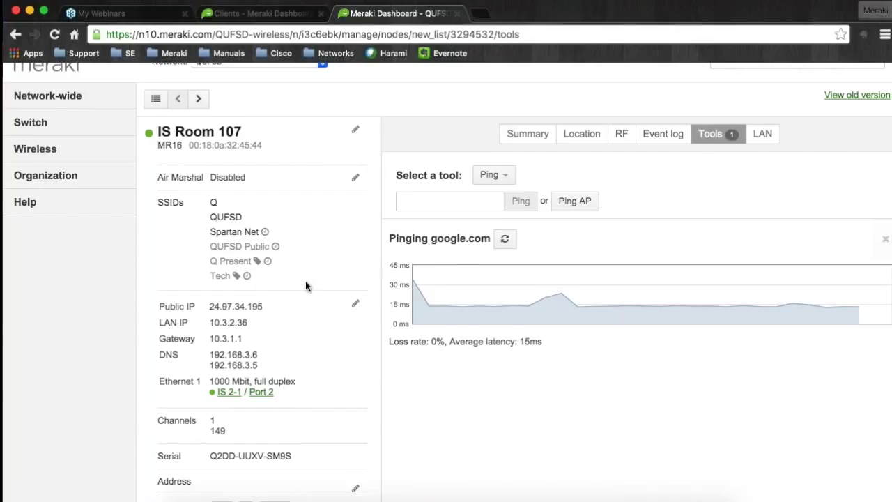
Step: Return to IS Room 107's summary and open the details of one of its connected iPad clients
{"action": "scroll", "coordinate": [304, 285], "scroll_direction": "down", "scroll_amount": 1}
{"action": "left_click", "coordinate": [581, 97]}
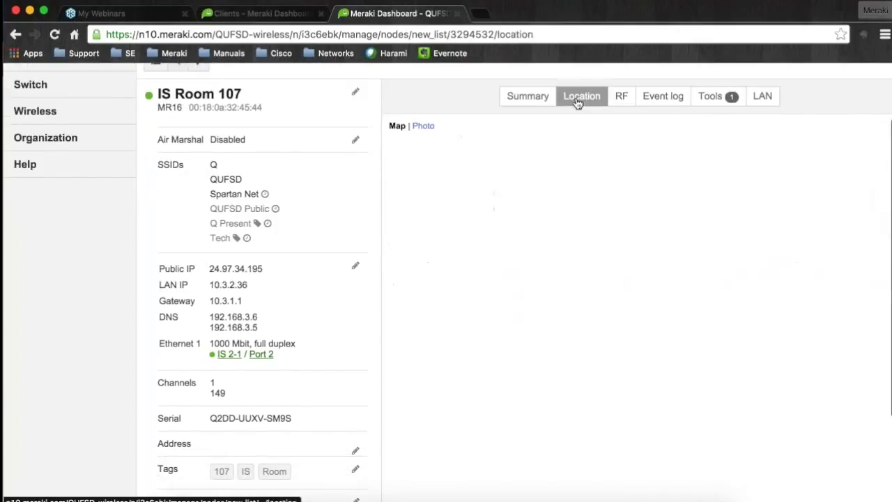
{"action": "left_click", "coordinate": [527, 96]}
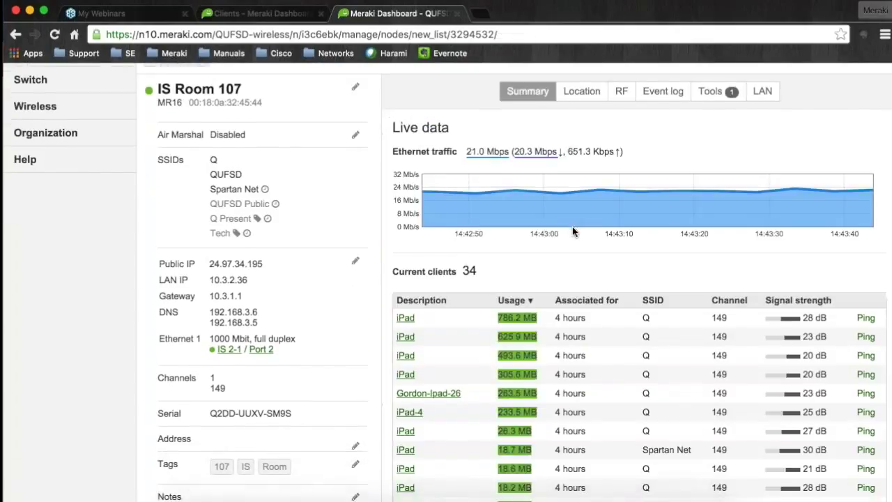
{"action": "scroll", "coordinate": [572, 226], "scroll_direction": "down", "scroll_amount": 2}
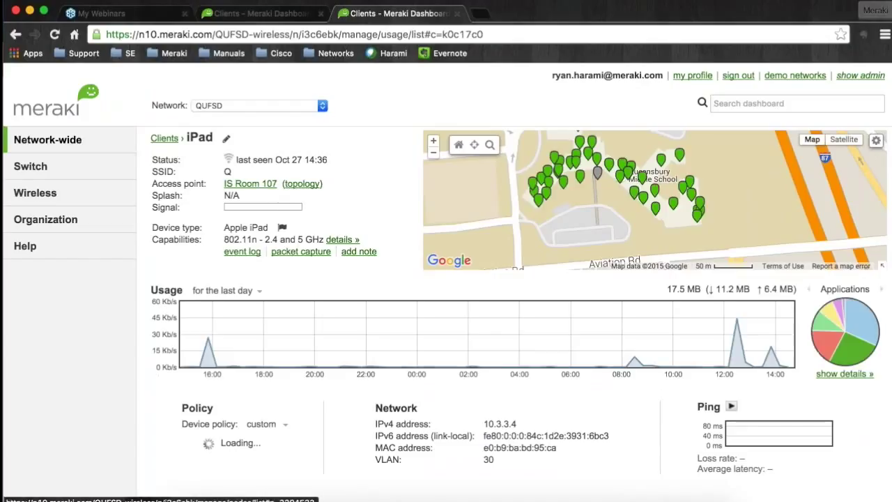
Step: Open the topology for the client's access point and trace its highlighted path through IS Core 1 to the network root
{"action": "left_click", "coordinate": [300, 184]}
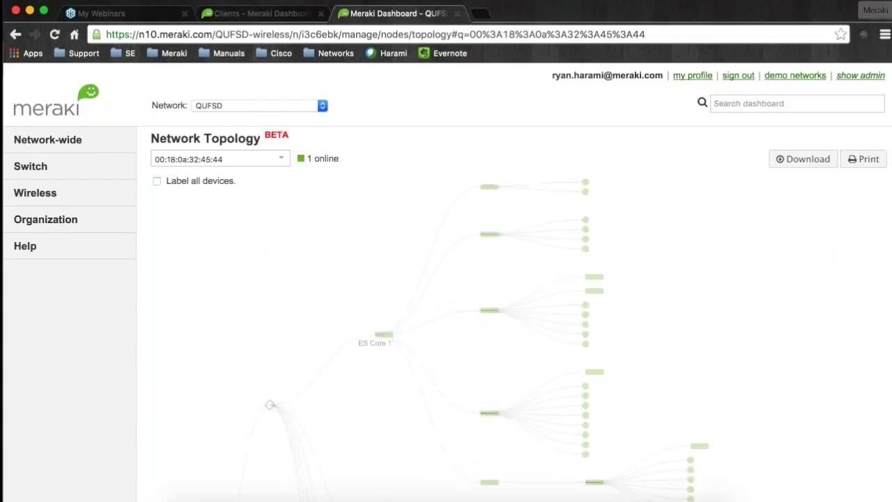
{"action": "scroll", "coordinate": [473, 245], "scroll_direction": "down", "scroll_amount": 2}
{"action": "scroll", "coordinate": [474, 244], "scroll_direction": "down", "scroll_amount": 10}
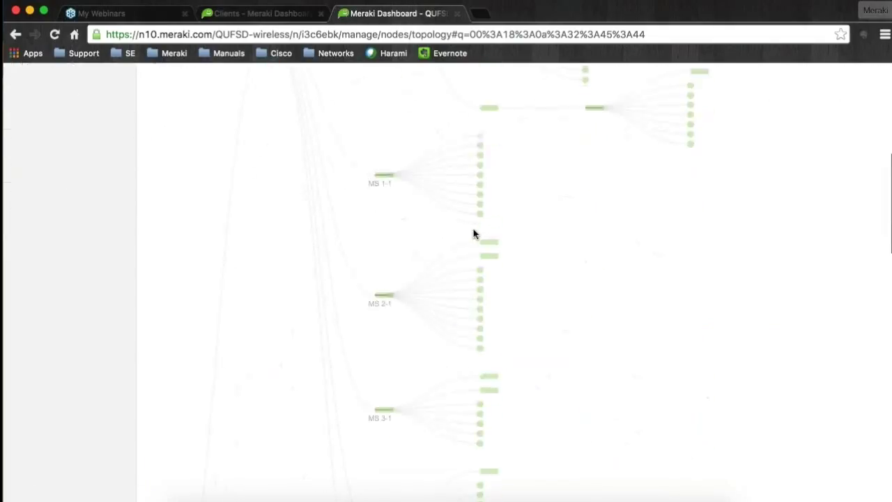
{"action": "scroll", "coordinate": [459, 237], "scroll_direction": "up", "scroll_amount": 12}
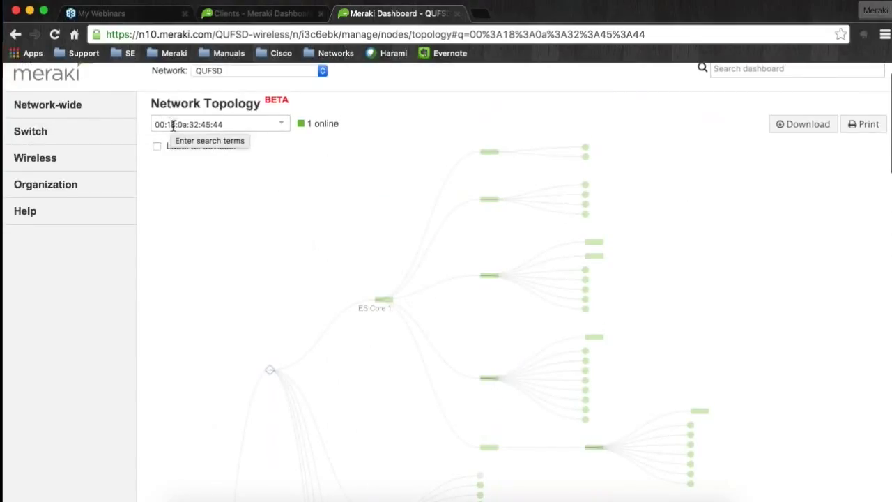
{"action": "scroll", "coordinate": [359, 212], "scroll_direction": "down", "scroll_amount": 5}
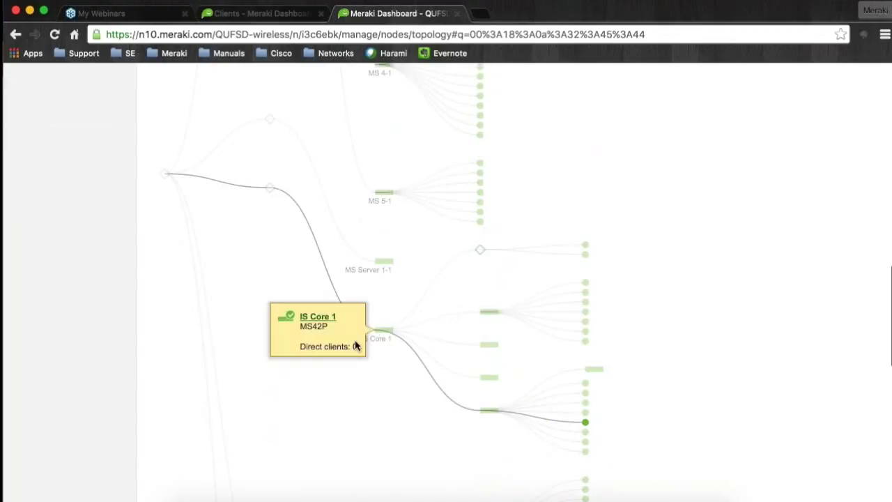
{"action": "scroll", "coordinate": [314, 313], "scroll_direction": "up", "scroll_amount": 2}
{"action": "mouse_move", "coordinate": [174, 237]}
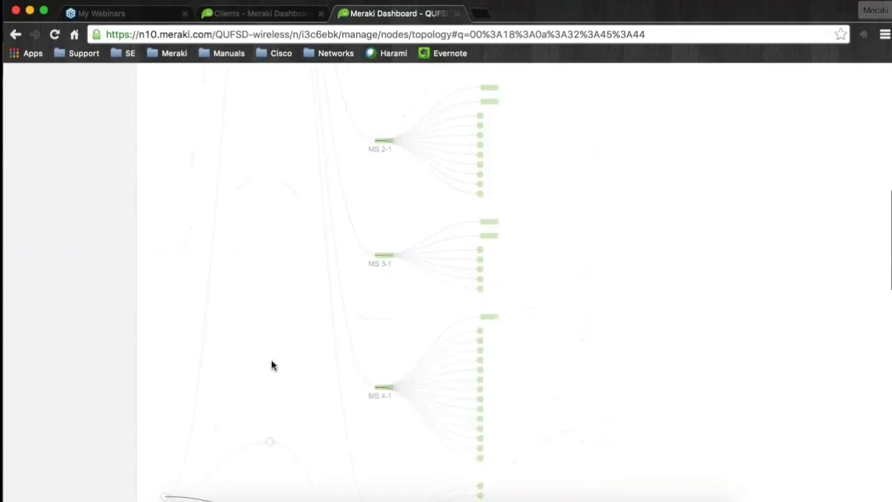
Step: Clear the access point's MAC address from the device search to show the entire network topology
{"action": "scroll", "coordinate": [270, 368], "scroll_direction": "up", "scroll_amount": 5}
{"action": "left_click_drag", "start_coordinate": [223, 158], "coordinate": [149, 159]}
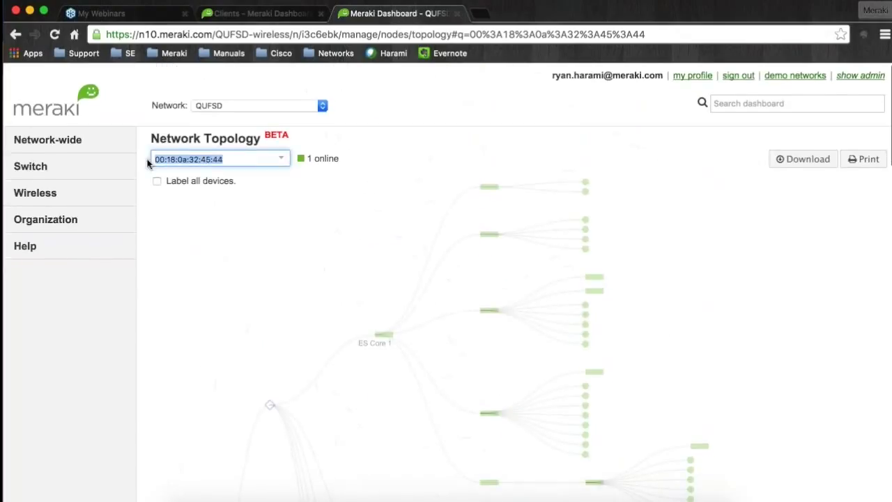
{"action": "key", "text": "BackSpace"}
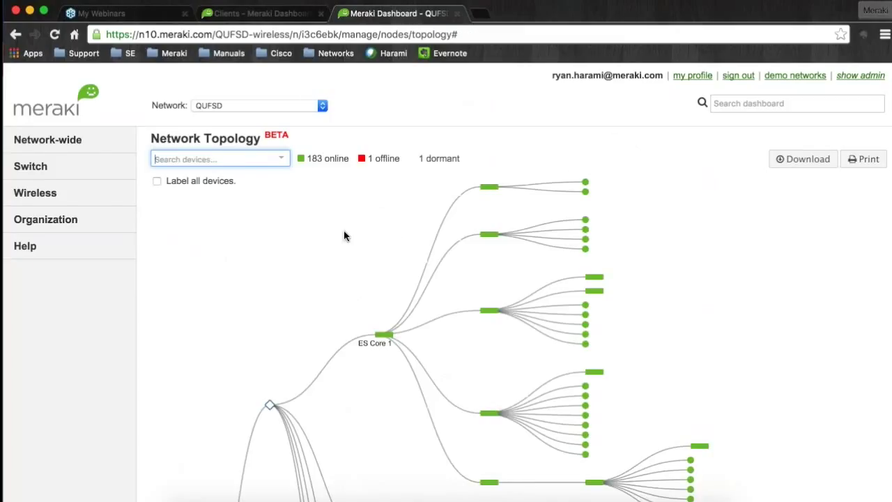
Step: Examine the full topology from ES Core 1 through the MS switches and IS Core 1 to HS Core 1 and DTO, including link details
{"action": "scroll", "coordinate": [646, 236], "scroll_direction": "down", "scroll_amount": 1}
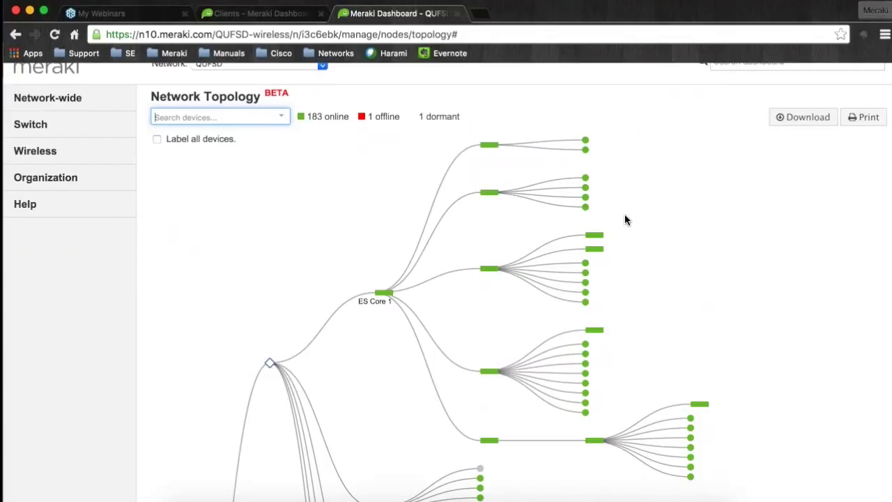
{"action": "mouse_move", "coordinate": [587, 180]}
{"action": "mouse_move", "coordinate": [548, 184]}
{"action": "mouse_move", "coordinate": [486, 193]}
{"action": "scroll", "coordinate": [462, 240], "scroll_direction": "down", "scroll_amount": 2}
{"action": "scroll", "coordinate": [460, 235], "scroll_direction": "down", "scroll_amount": 10}
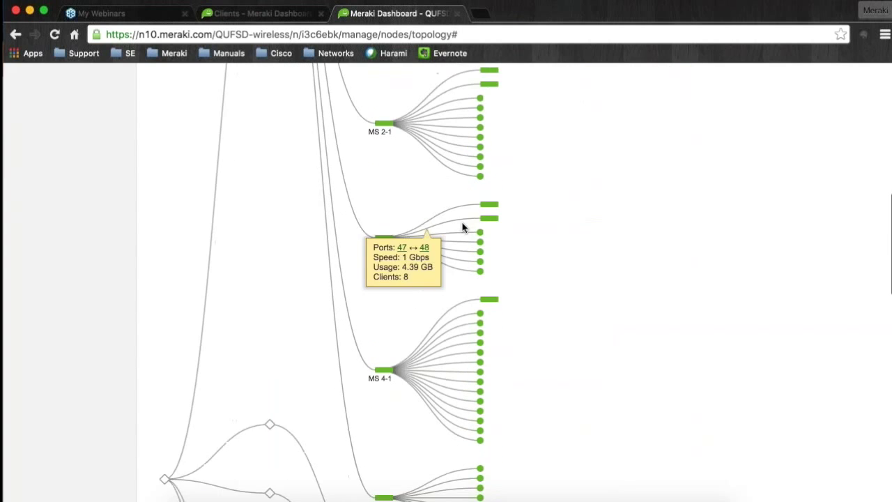
{"action": "scroll", "coordinate": [609, 349], "scroll_direction": "down", "scroll_amount": 8}
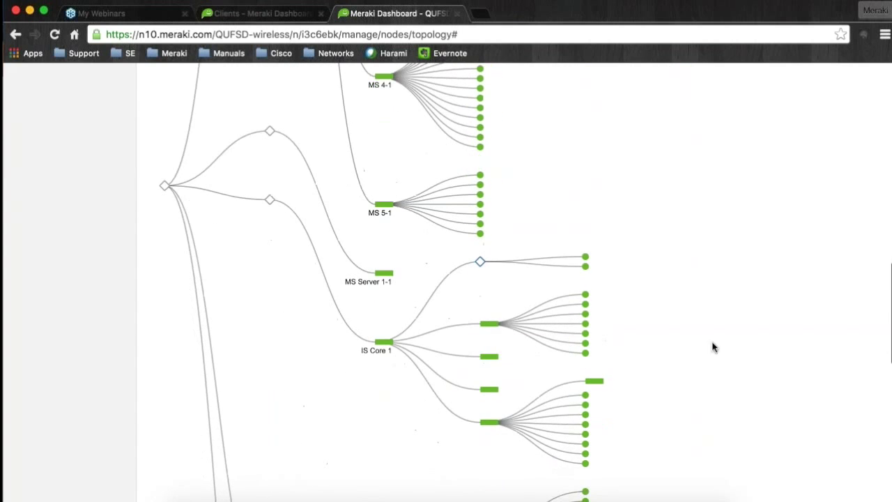
{"action": "scroll", "coordinate": [629, 323], "scroll_direction": "down", "scroll_amount": 18}
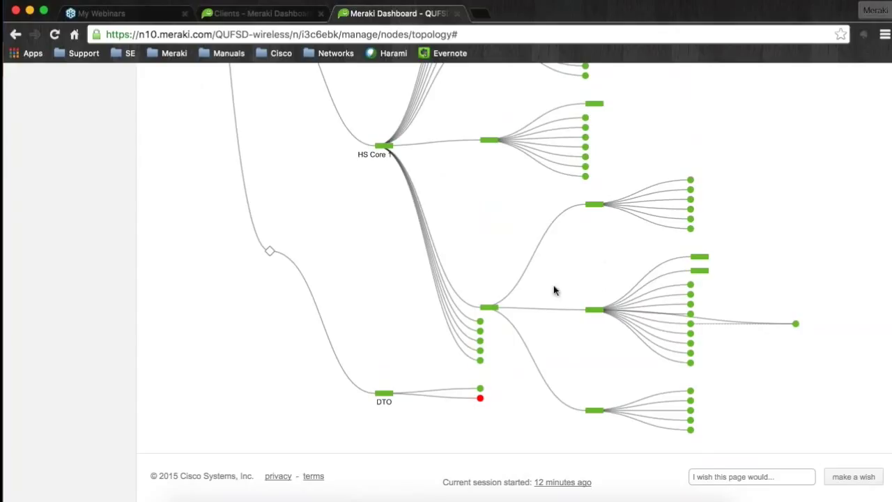
Step: Inspect the port, speed, usage and client details of the links between HS Core 1 and its downstream switches
{"action": "scroll", "coordinate": [537, 296], "scroll_direction": "up", "scroll_amount": 4}
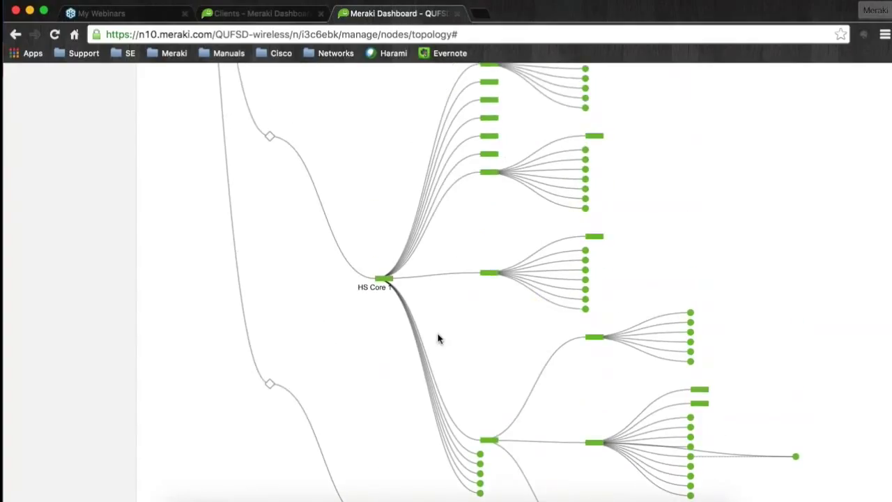
{"action": "scroll", "coordinate": [438, 339], "scroll_direction": "up", "scroll_amount": 5}
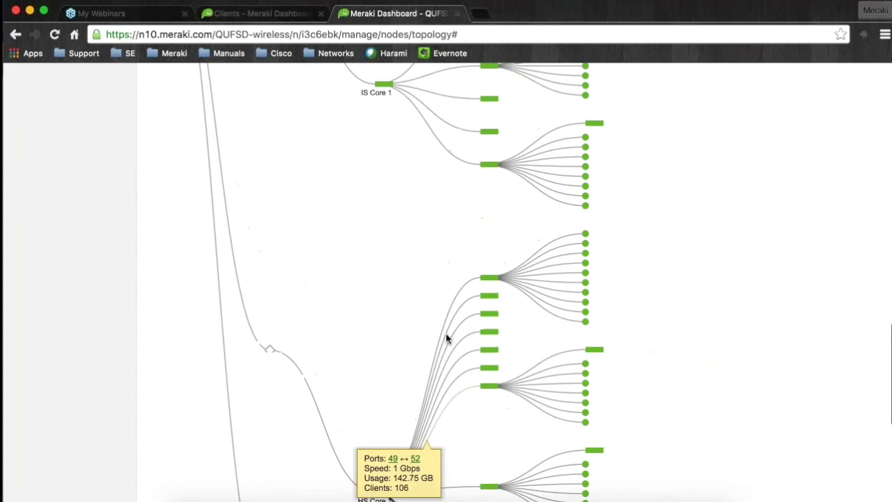
{"action": "scroll", "coordinate": [447, 338], "scroll_direction": "up", "scroll_amount": 5}
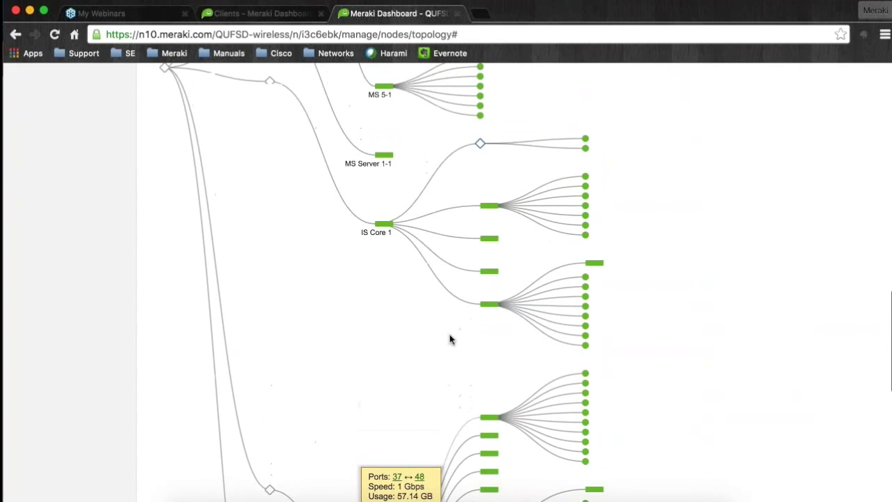
{"action": "scroll", "coordinate": [450, 340], "scroll_direction": "up", "scroll_amount": 1}
{"action": "scroll", "coordinate": [691, 298], "scroll_direction": "up", "scroll_amount": 6}
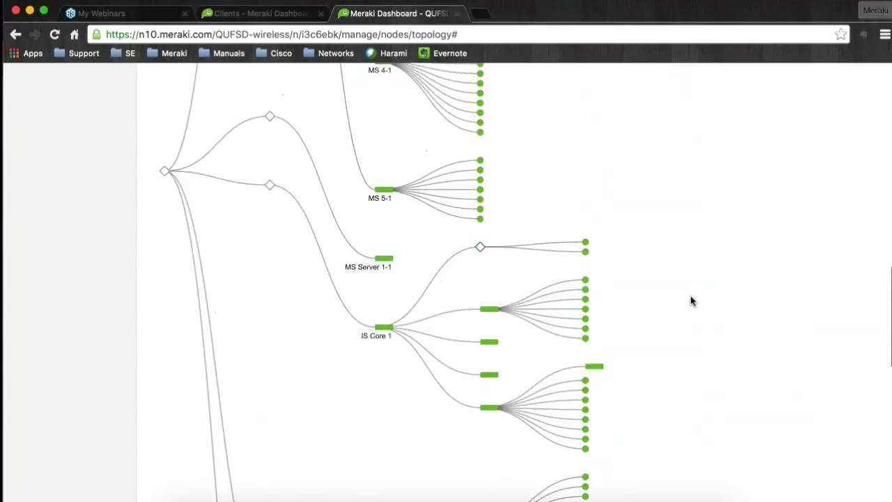
Step: Check the diamond nodes upstream of MS Server 1-1 and IS Core 1 and the root node of the topology
{"action": "scroll", "coordinate": [691, 303], "scroll_direction": "up", "scroll_amount": 1}
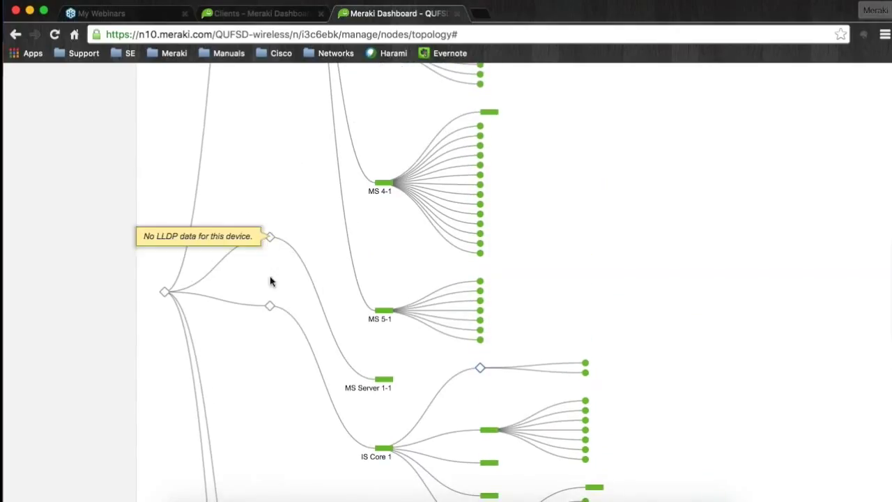
{"action": "mouse_move", "coordinate": [270, 310]}
{"action": "mouse_move", "coordinate": [165, 300]}
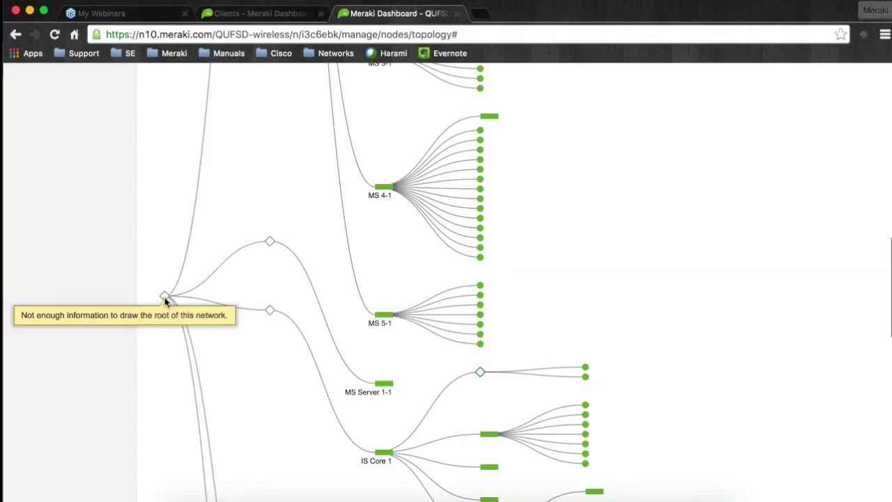
{"action": "scroll", "coordinate": [560, 284], "scroll_direction": "up", "scroll_amount": 5}
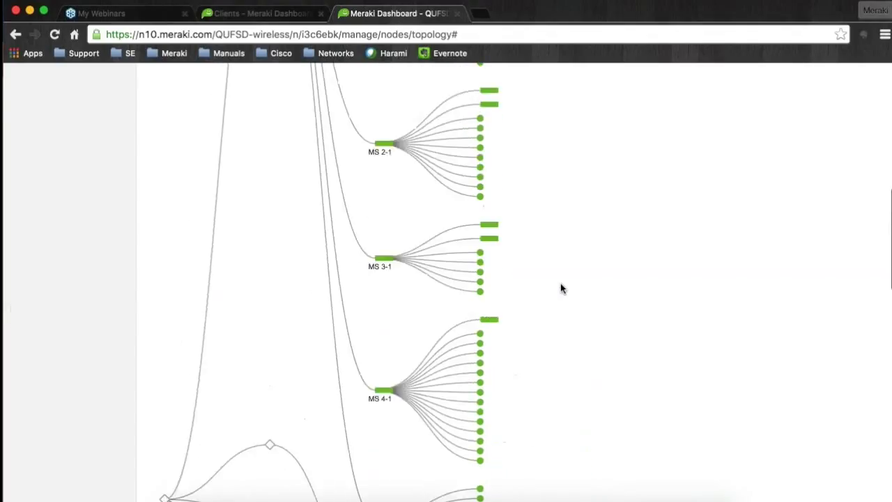
{"action": "scroll", "coordinate": [561, 283], "scroll_direction": "up", "scroll_amount": 10}
{"action": "mouse_move", "coordinate": [560, 284]}
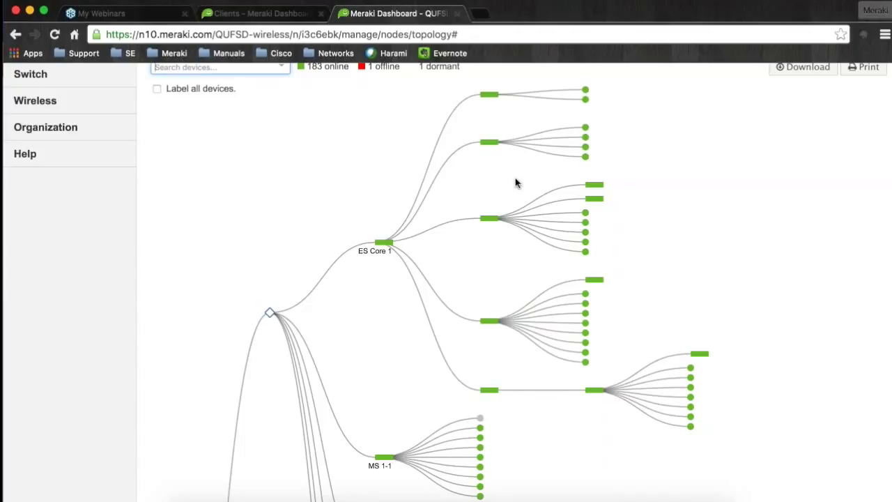
Step: View the details of switch ES 1-1 under ES Core 1 and of the grey access point under MS 1-1
{"action": "scroll", "coordinate": [302, 199], "scroll_direction": "down", "scroll_amount": 3}
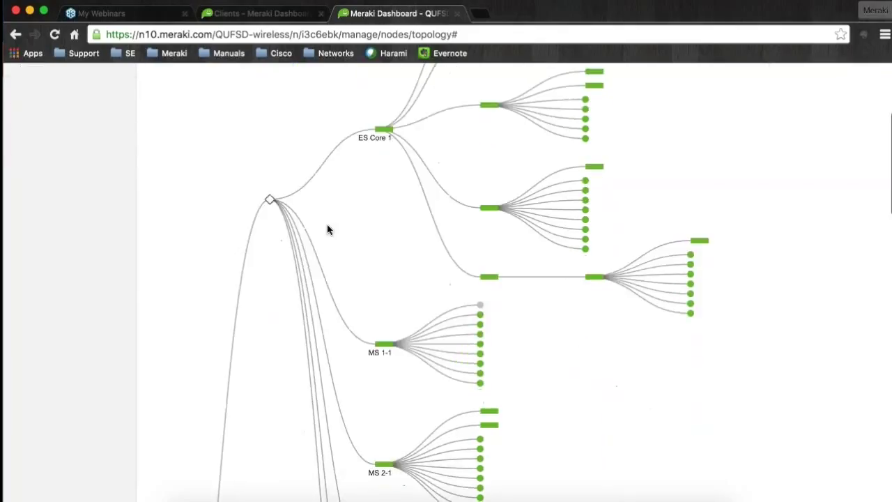
{"action": "scroll", "coordinate": [327, 226], "scroll_direction": "up", "scroll_amount": 3}
{"action": "mouse_move", "coordinate": [494, 139]}
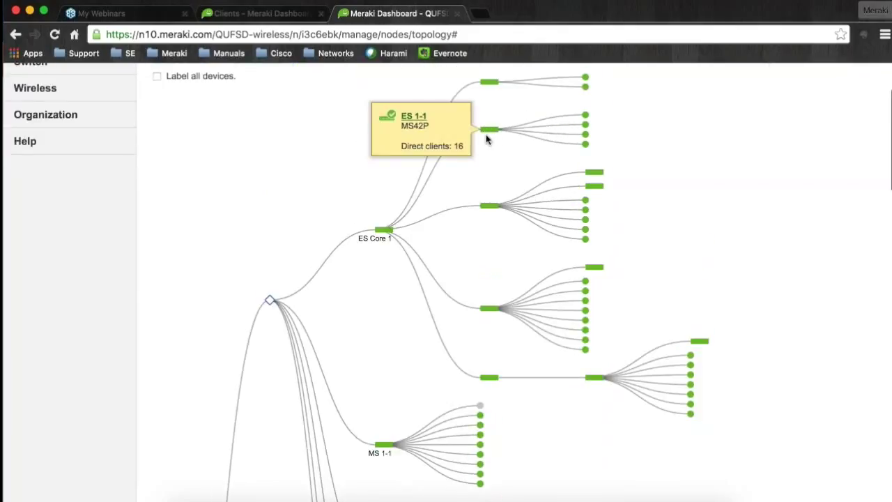
{"action": "scroll", "coordinate": [485, 197], "scroll_direction": "up", "scroll_amount": 1}
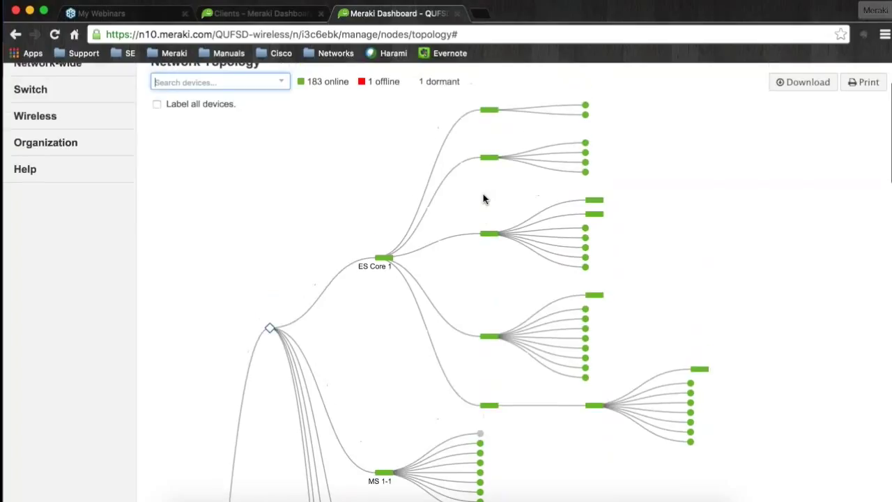
{"action": "scroll", "coordinate": [507, 210], "scroll_direction": "down", "scroll_amount": 3}
{"action": "mouse_move", "coordinate": [483, 368]}
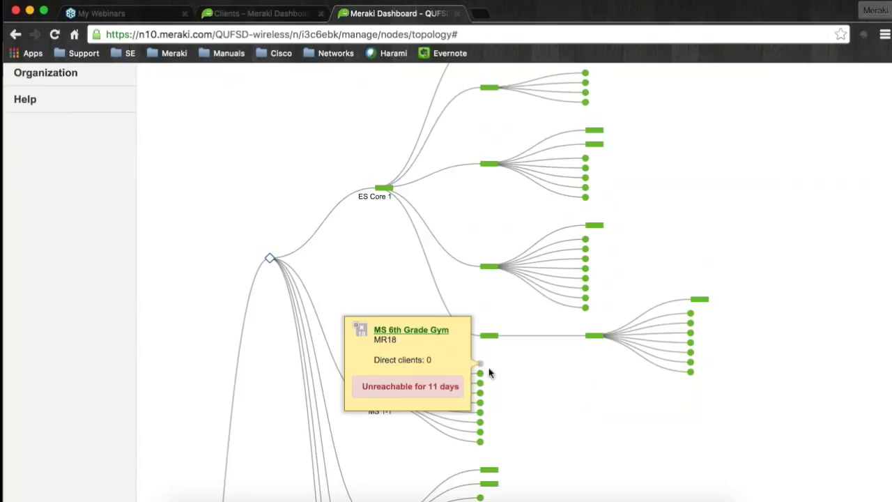
Step: Look over the HS Core 1 and DTO branches, including DTO's red access point, and return to the MS 1-1 branch
{"action": "scroll", "coordinate": [548, 336], "scroll_direction": "down", "scroll_amount": 10}
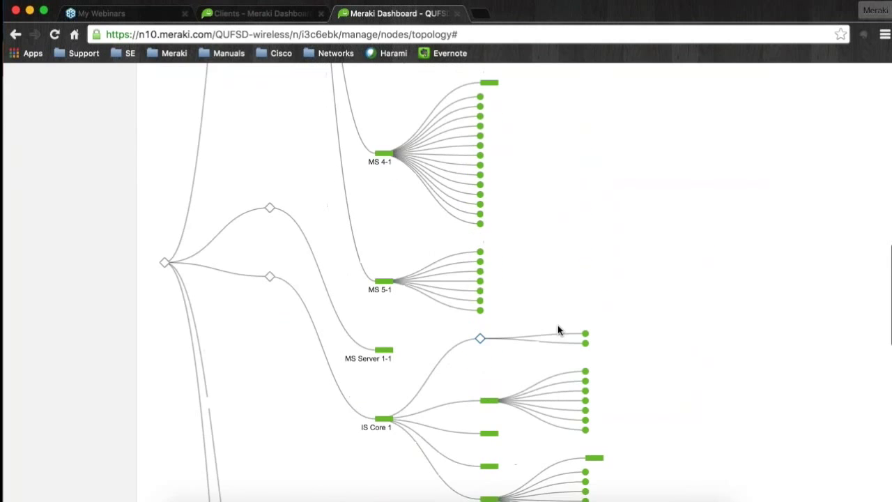
{"action": "scroll", "coordinate": [559, 326], "scroll_direction": "down", "scroll_amount": 10}
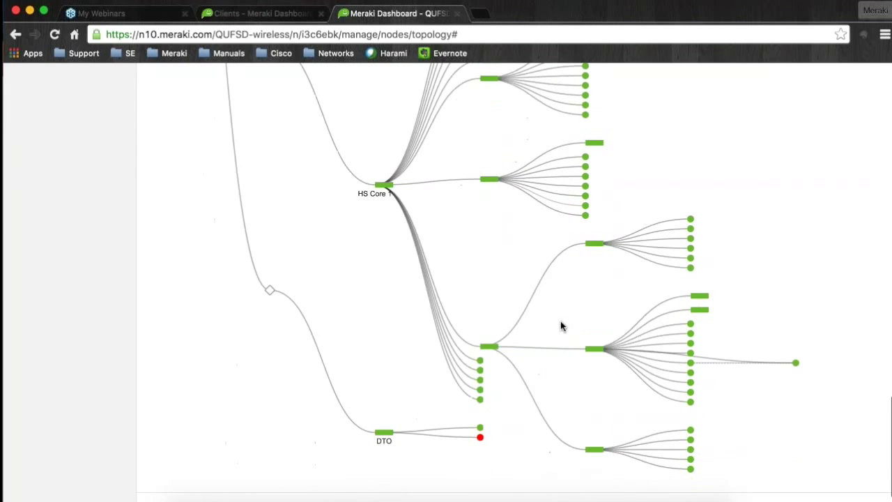
{"action": "scroll", "coordinate": [562, 326], "scroll_direction": "down", "scroll_amount": 2}
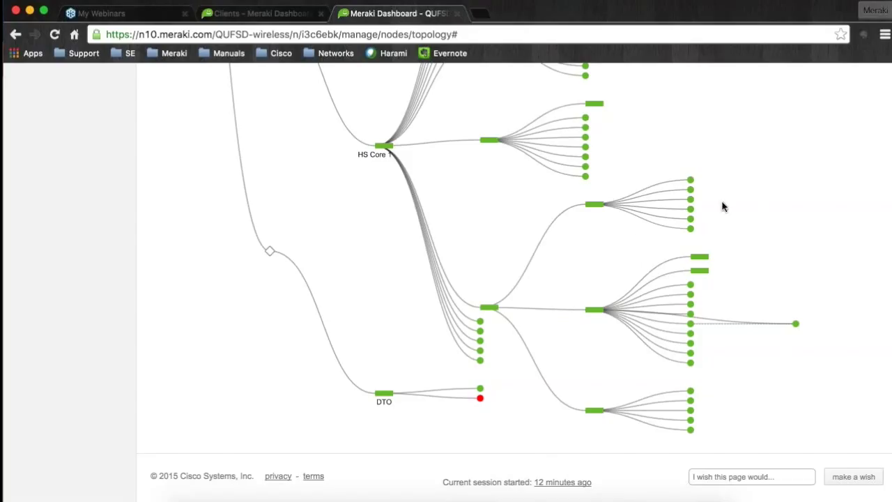
{"action": "scroll", "coordinate": [640, 243], "scroll_direction": "up", "scroll_amount": 5}
{"action": "scroll", "coordinate": [642, 253], "scroll_direction": "up", "scroll_amount": 7}
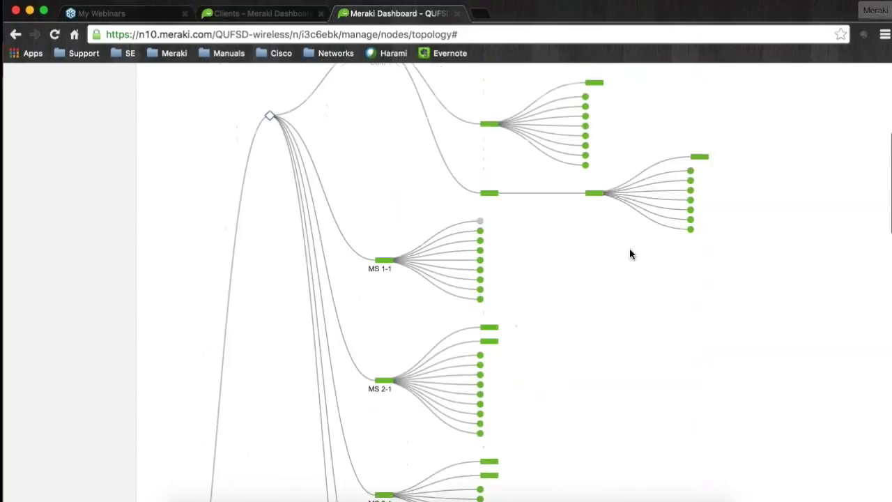
Step: Open the list of all switch ports and look over the port count, types, VLANs and link settings
{"action": "scroll", "coordinate": [576, 267], "scroll_direction": "up", "scroll_amount": 5}
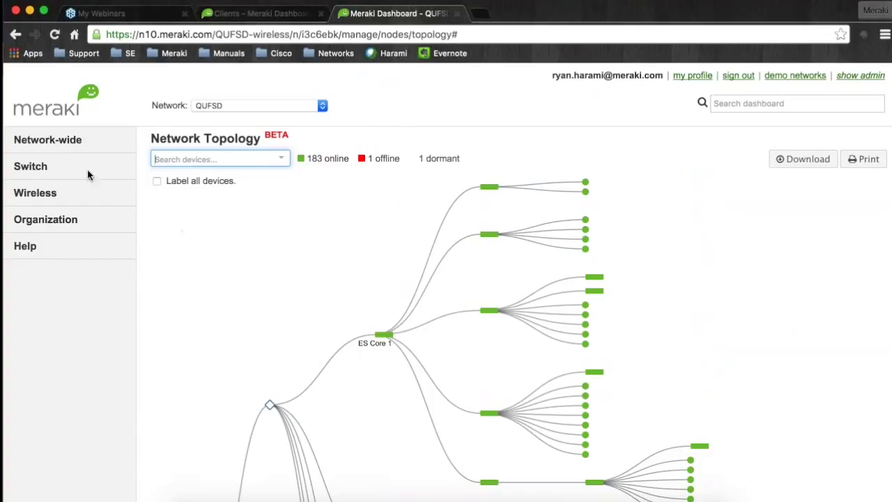
{"action": "mouse_move", "coordinate": [80, 167]}
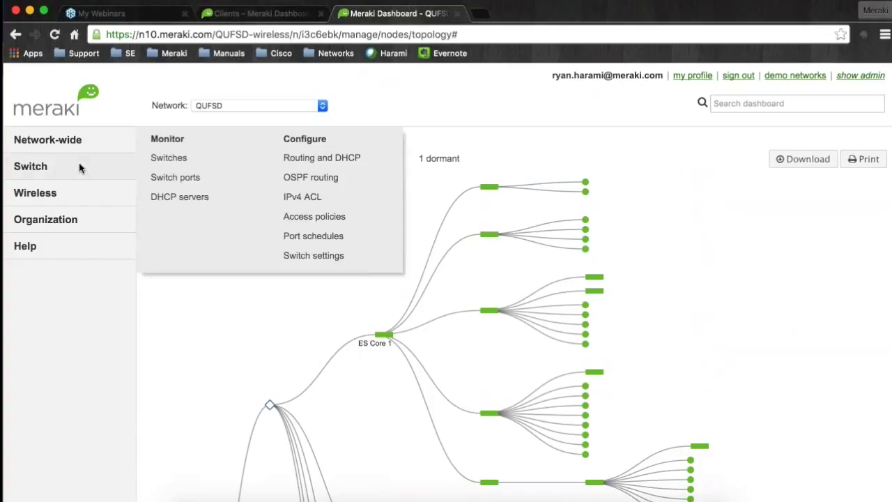
{"action": "left_click", "coordinate": [182, 185]}
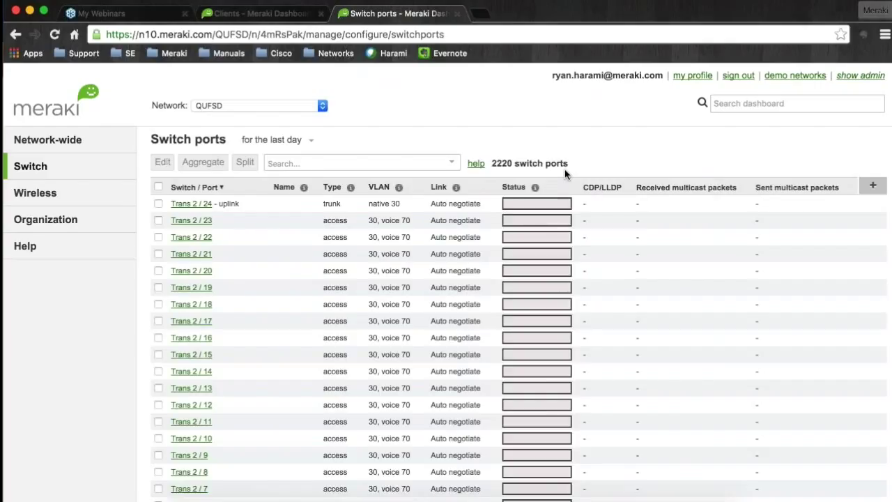
{"action": "double_click", "coordinate": [491, 163]}
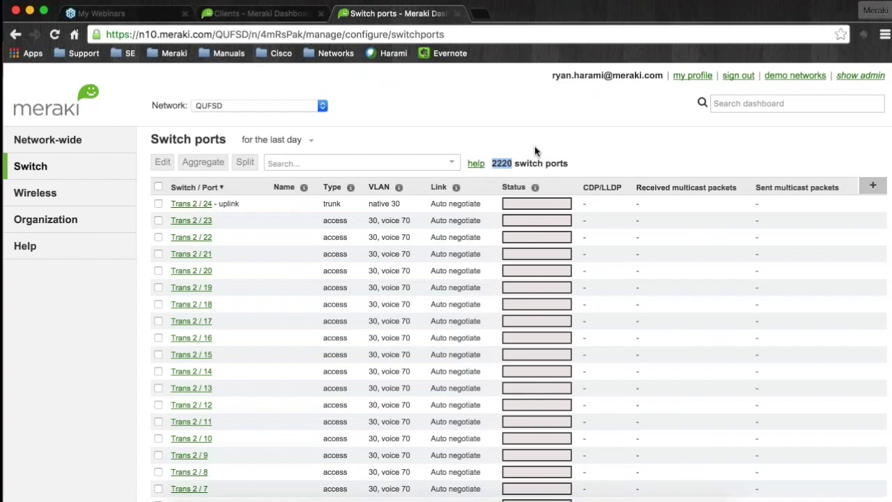
{"action": "scroll", "coordinate": [455, 244], "scroll_direction": "down", "scroll_amount": 3}
{"action": "scroll", "coordinate": [453, 247], "scroll_direction": "down", "scroll_amount": 5}
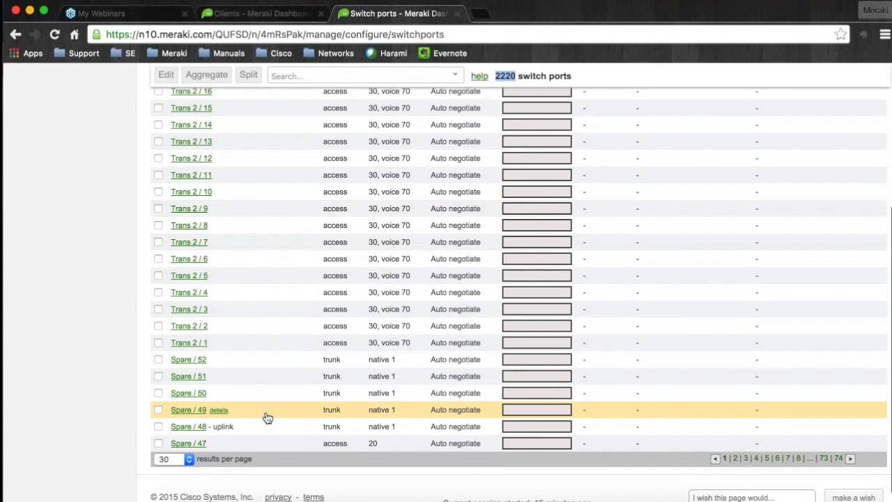
{"action": "scroll", "coordinate": [268, 417], "scroll_direction": "up", "scroll_amount": 8}
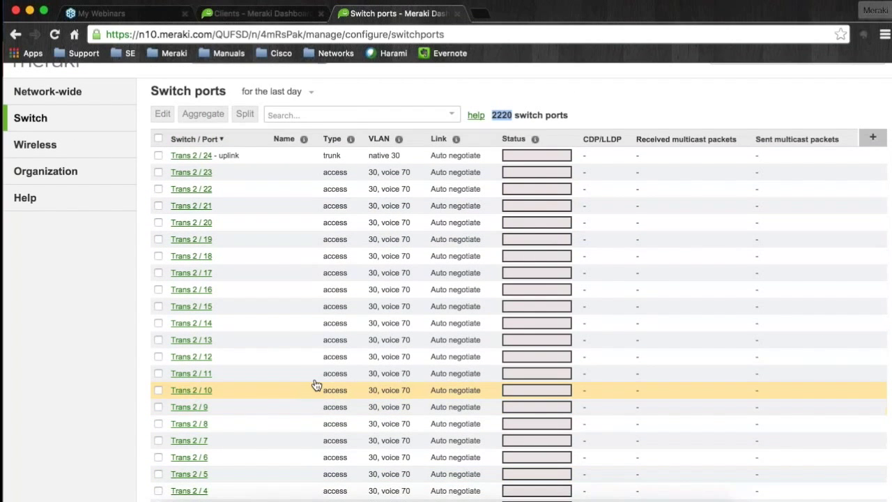
{"action": "mouse_move", "coordinate": [322, 383]}
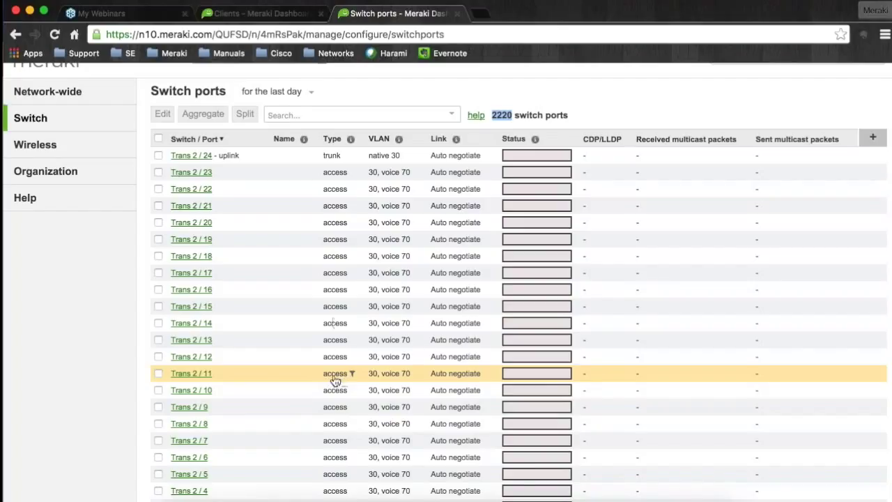
Step: Filter the switch ports to port 10 across all switches
{"action": "left_click", "coordinate": [304, 115]}
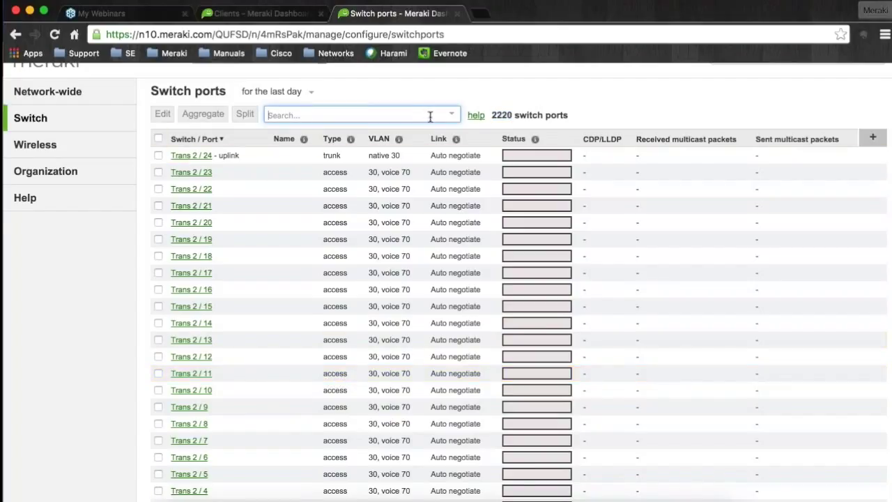
{"action": "left_click", "coordinate": [454, 115]}
{"action": "left_click", "coordinate": [324, 194]}
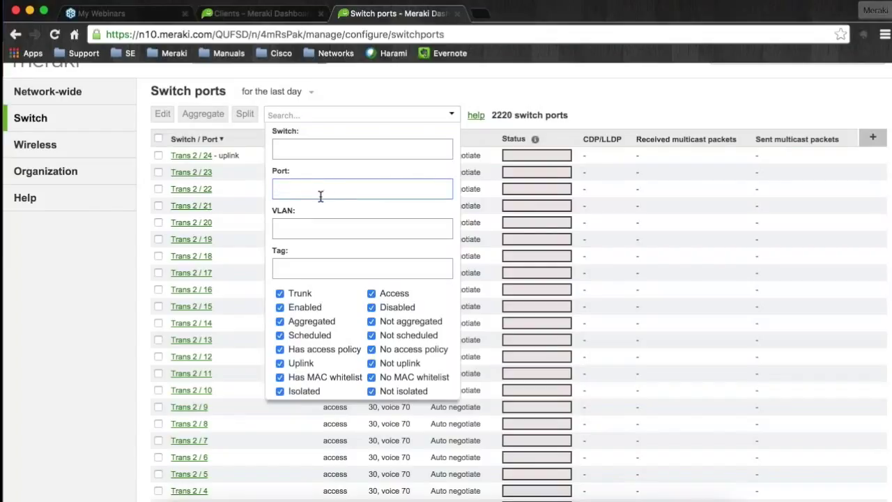
{"action": "type", "text": "10"}
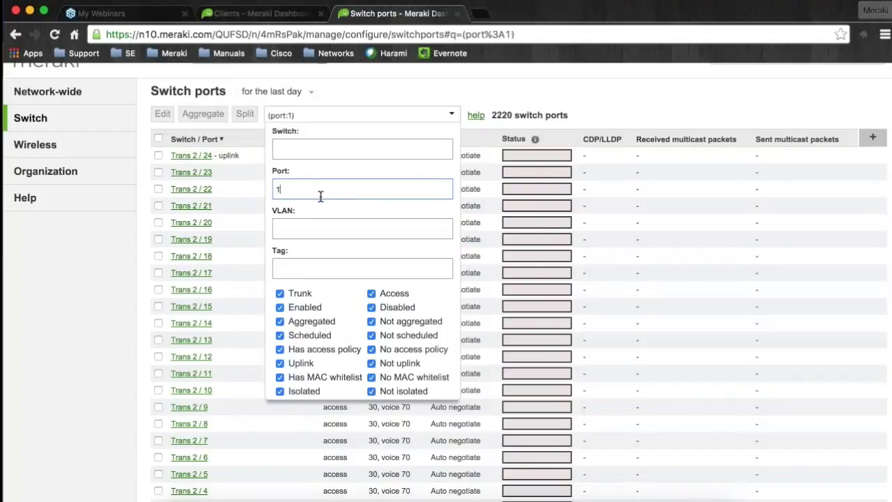
{"action": "left_click", "coordinate": [613, 98]}
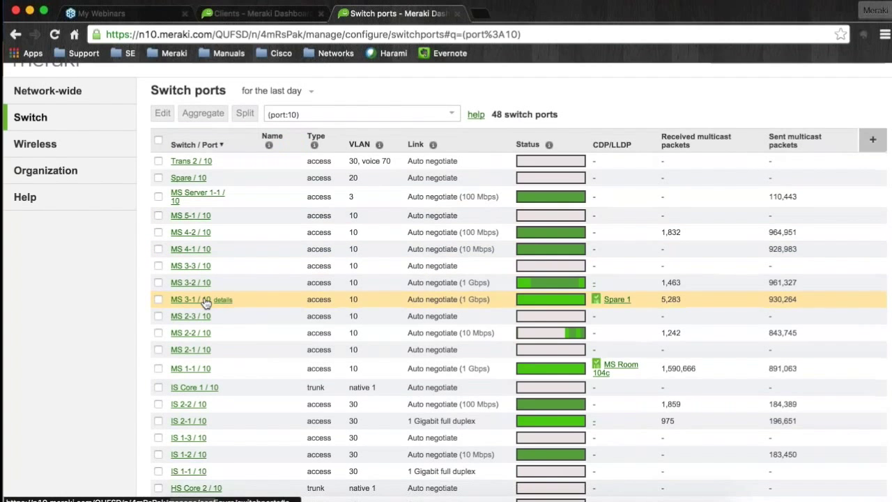
Step: Look through the filtered ports and show 75 results per page
{"action": "scroll", "coordinate": [205, 301], "scroll_direction": "down", "scroll_amount": 3}
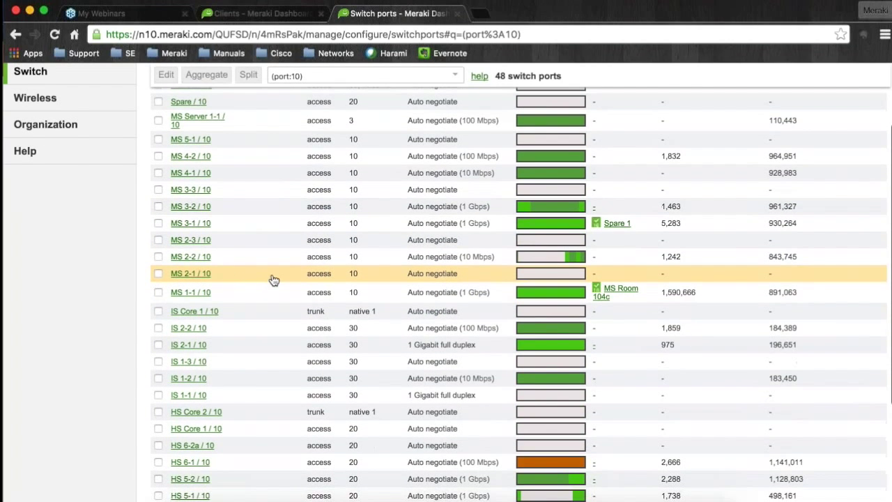
{"action": "scroll", "coordinate": [265, 282], "scroll_direction": "down", "scroll_amount": 6}
{"action": "left_click", "coordinate": [189, 437]}
{"action": "scroll", "coordinate": [284, 398], "scroll_direction": "up", "scroll_amount": 10}
Step: Select all filtered ports, review the settings available for bulk editing, and deselect them without updating anything
{"action": "left_click", "coordinate": [158, 188]}
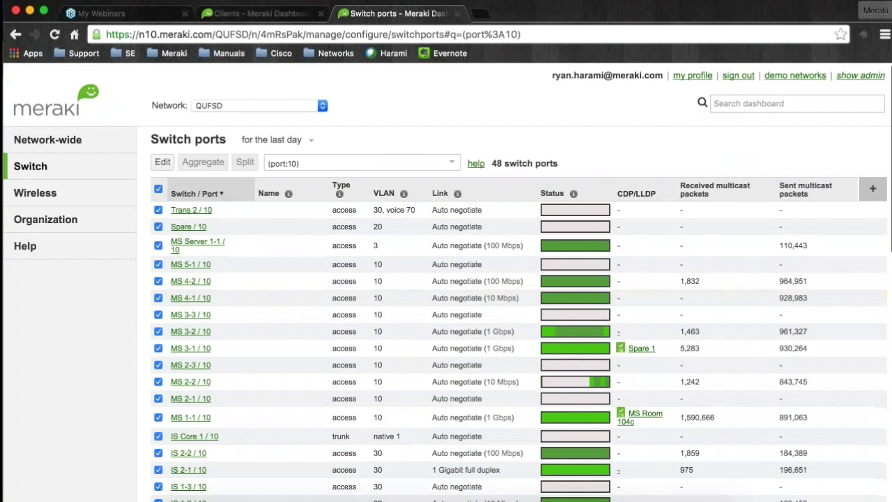
{"action": "left_click", "coordinate": [162, 161]}
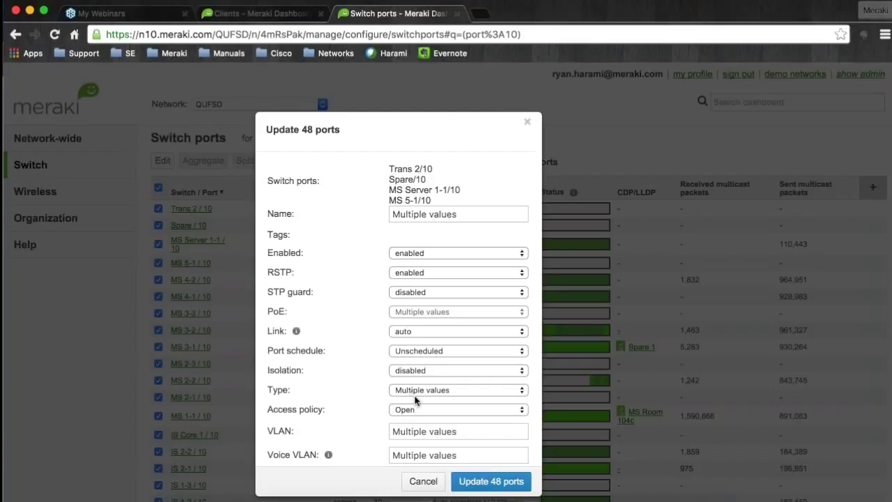
{"action": "left_click", "coordinate": [422, 482]}
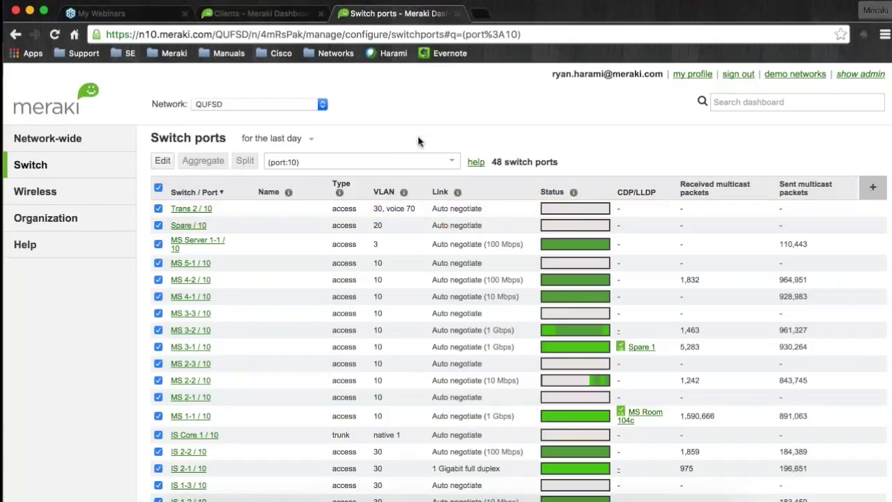
{"action": "left_click", "coordinate": [158, 189]}
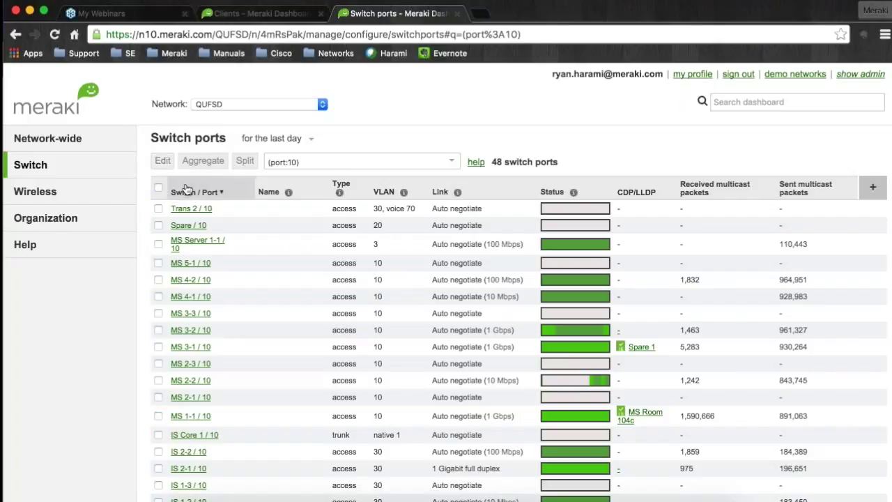
Step: Clear the port 10 filter and sort all switch ports by CDP/LLDP
{"action": "triple_click", "coordinate": [295, 159]}
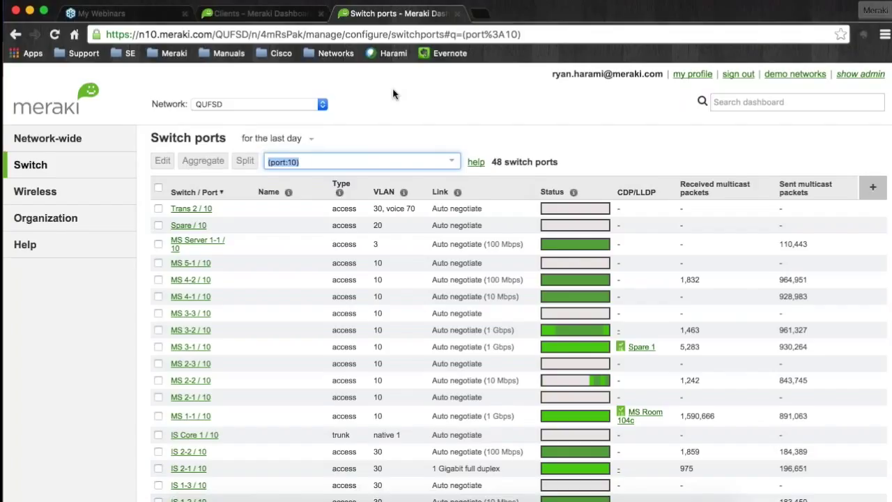
{"action": "key", "text": "BackSpace"}
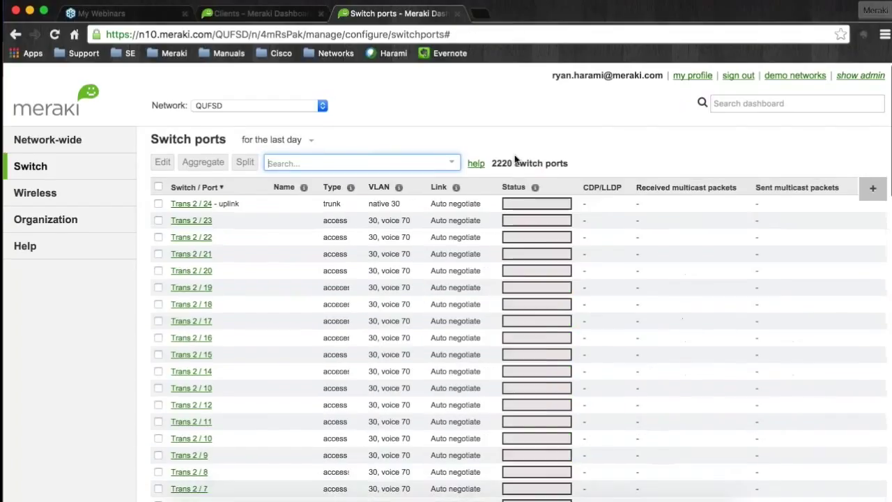
{"action": "left_click", "coordinate": [634, 187]}
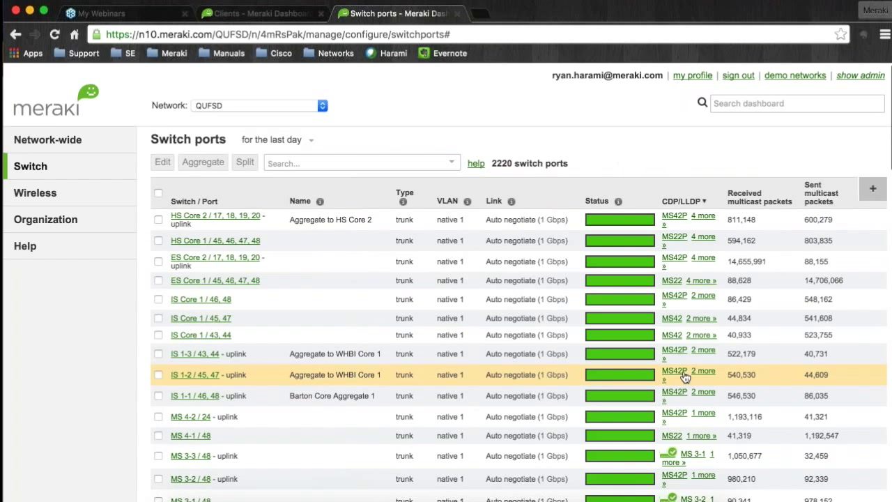
Step: Examine the CDP/LLDP neighbours and trunk or uplink details of the sorted switch ports down to the end of the list
{"action": "scroll", "coordinate": [685, 377], "scroll_direction": "down", "scroll_amount": 5}
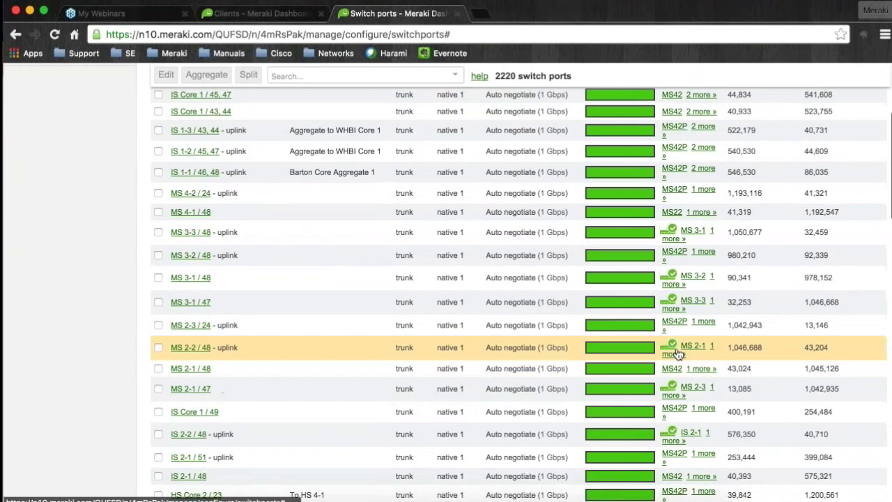
{"action": "scroll", "coordinate": [683, 347], "scroll_direction": "down", "scroll_amount": 1}
{"action": "scroll", "coordinate": [683, 347], "scroll_direction": "down", "scroll_amount": 5}
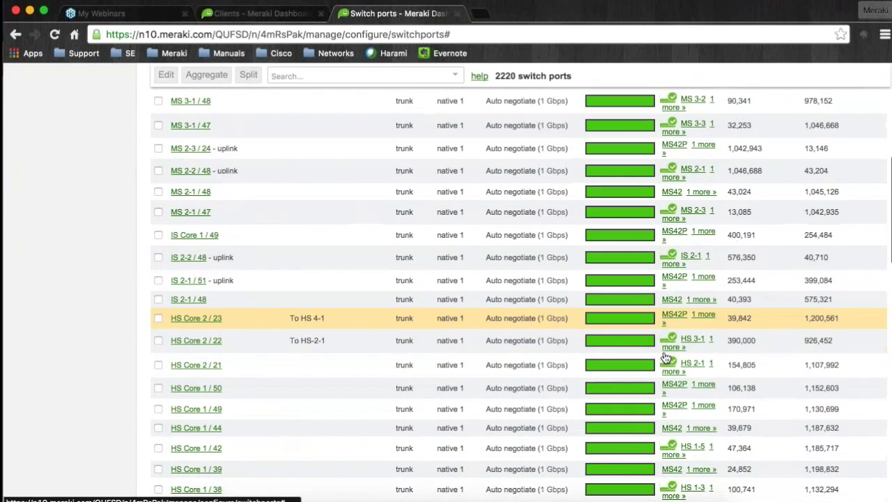
{"action": "scroll", "coordinate": [665, 358], "scroll_direction": "down", "scroll_amount": 2}
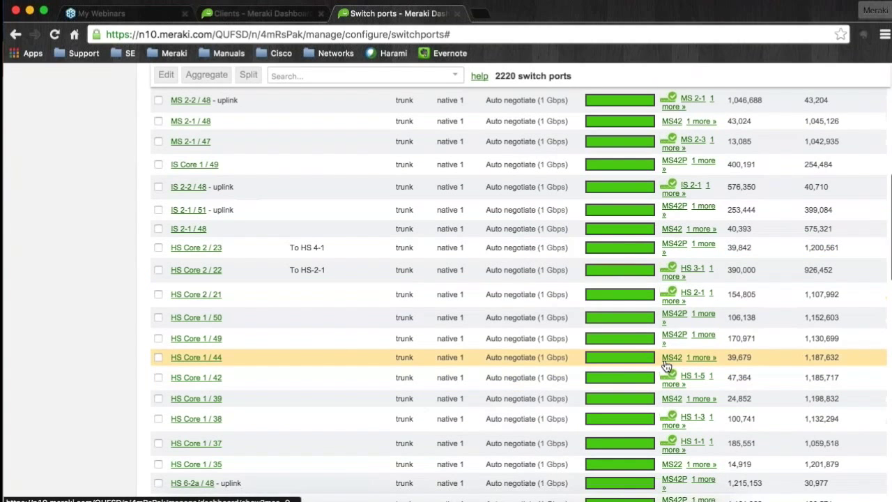
{"action": "scroll", "coordinate": [666, 365], "scroll_direction": "down", "scroll_amount": 7}
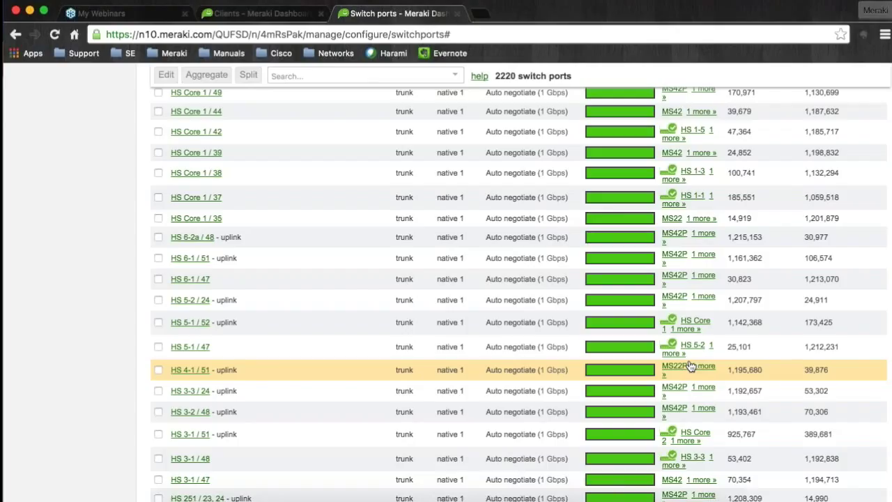
{"action": "scroll", "coordinate": [669, 403], "scroll_direction": "down", "scroll_amount": 10}
{"action": "scroll", "coordinate": [669, 403], "scroll_direction": "down", "scroll_amount": 5}
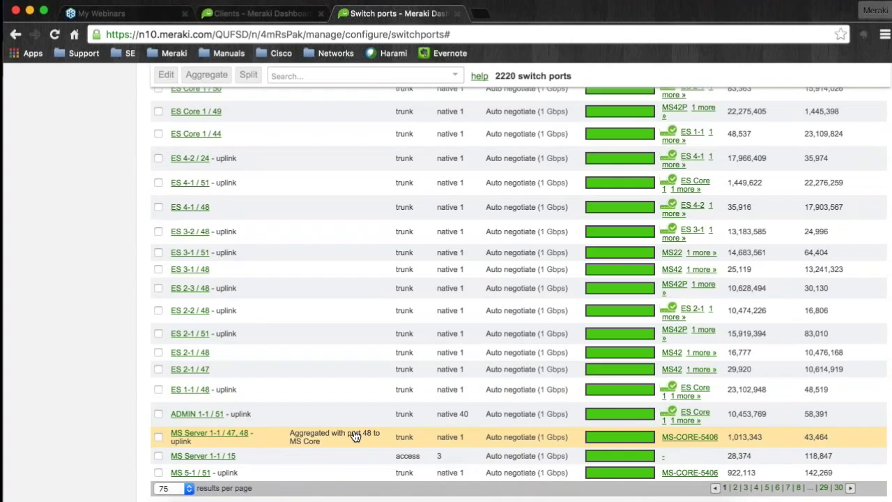
Step: View the settings of the aggregated uplink ES Core 2 / 17, 18, 19, 20 and close them without updating
{"action": "scroll", "coordinate": [357, 438], "scroll_direction": "up", "scroll_amount": 4}
{"action": "scroll", "coordinate": [366, 445], "scroll_direction": "up", "scroll_amount": 15}
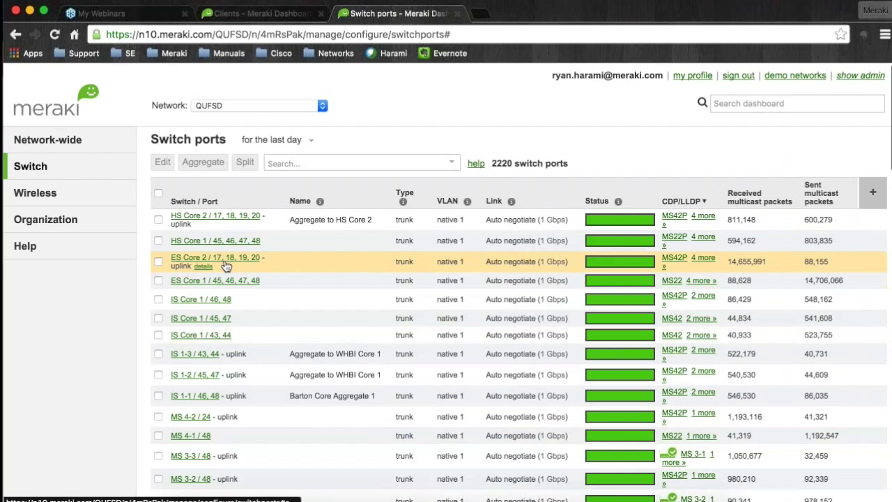
{"action": "left_click", "coordinate": [432, 262]}
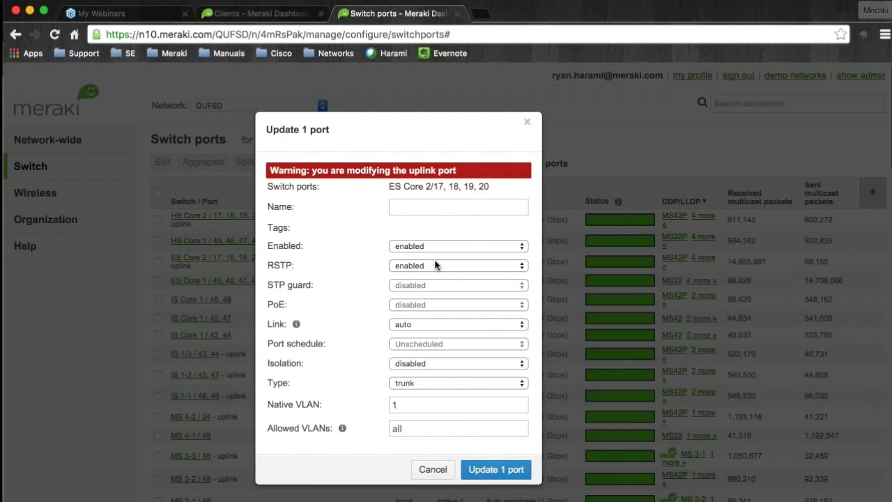
{"action": "left_click", "coordinate": [433, 469]}
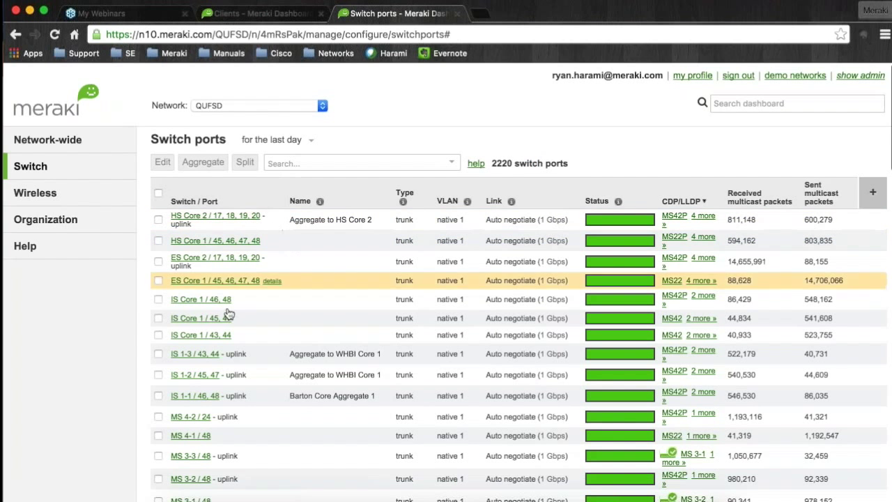
Step: Try setting the type of the aggregated port IS Core 1 / 45, 47 to access, and discard the change
{"action": "scroll", "coordinate": [225, 314], "scroll_direction": "down", "scroll_amount": 1}
{"action": "left_click", "coordinate": [471, 319]}
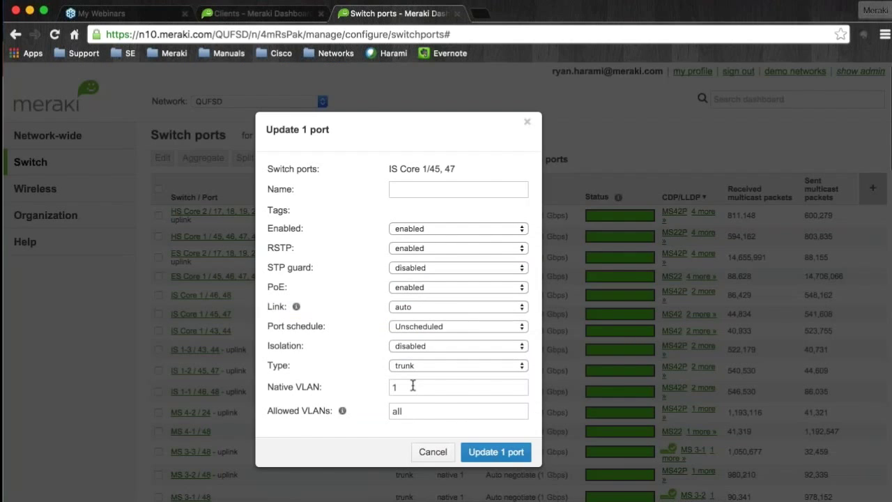
{"action": "scroll", "coordinate": [488, 362], "scroll_direction": "down", "scroll_amount": 2}
{"action": "left_click", "coordinate": [424, 365]}
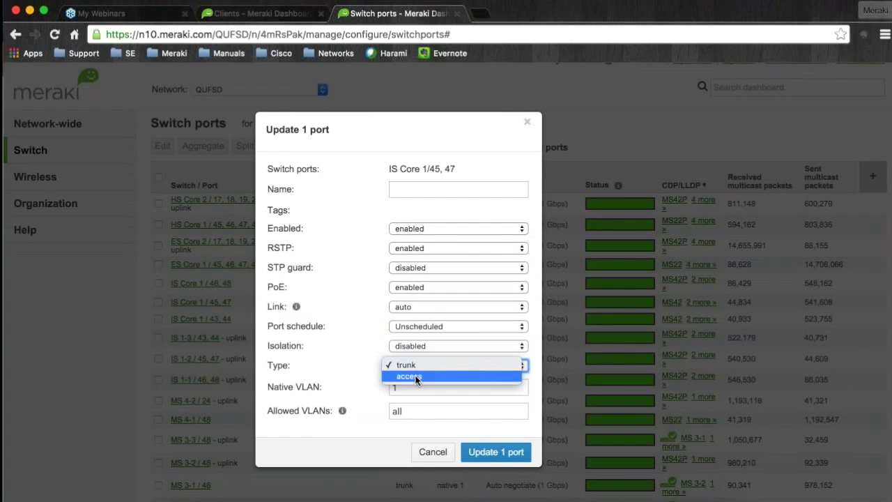
{"action": "left_click", "coordinate": [423, 375]}
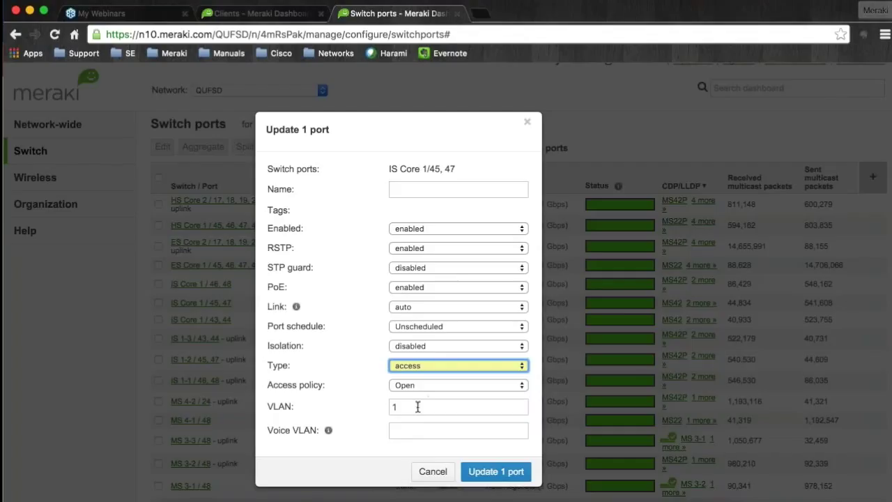
{"action": "left_click", "coordinate": [428, 471]}
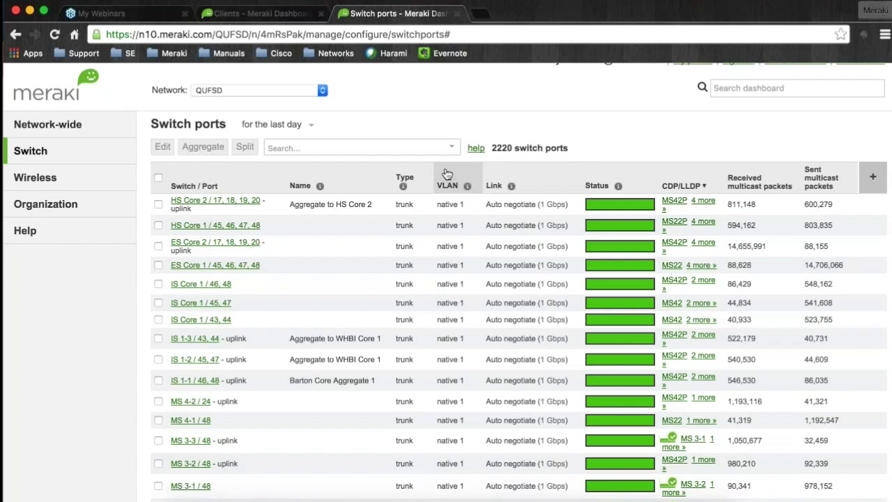
Step: Look through the further switch ports, comparing port type, VLAN, link speed and status on the MS switches
{"action": "scroll", "coordinate": [338, 342], "scroll_direction": "down", "scroll_amount": 20}
{"action": "scroll", "coordinate": [311, 382], "scroll_direction": "down", "scroll_amount": 15}
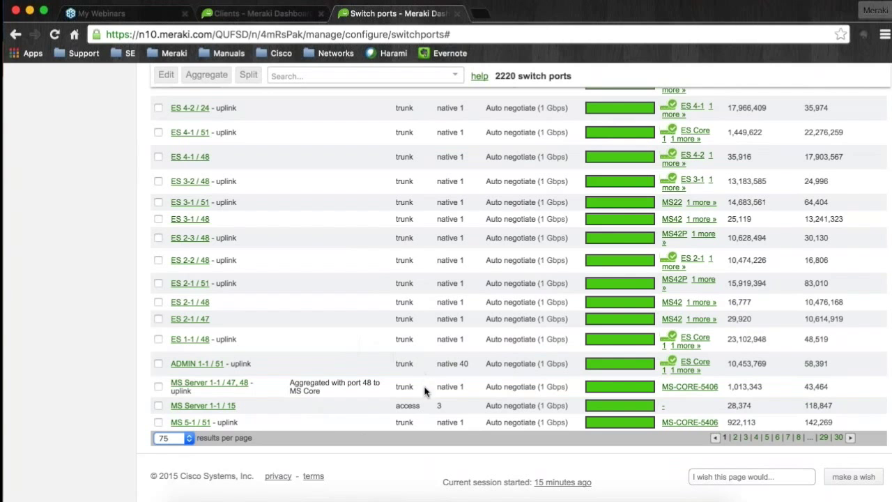
{"action": "scroll", "coordinate": [478, 342], "scroll_direction": "down", "scroll_amount": 12}
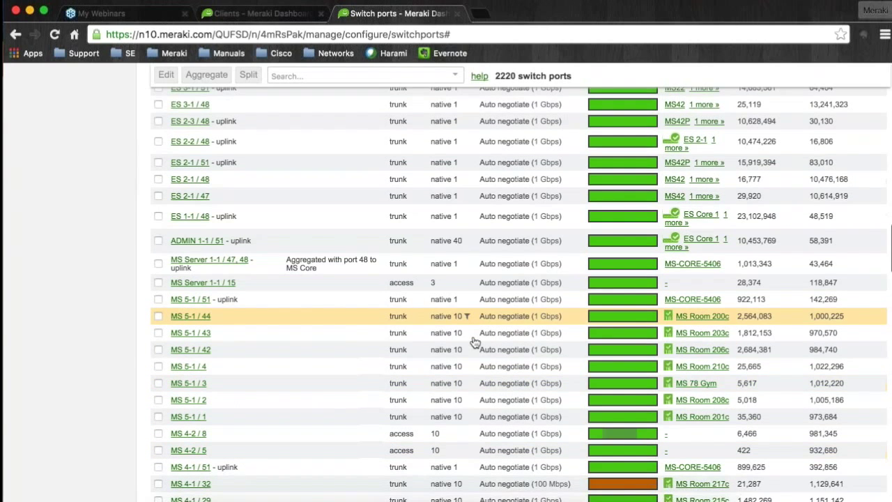
{"action": "scroll", "coordinate": [480, 340], "scroll_direction": "down", "scroll_amount": 6}
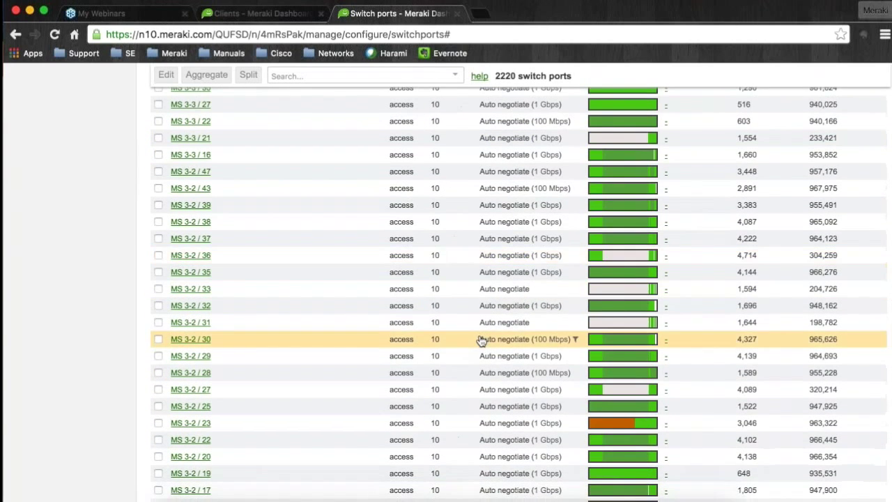
{"action": "scroll", "coordinate": [481, 340], "scroll_direction": "down", "scroll_amount": 5}
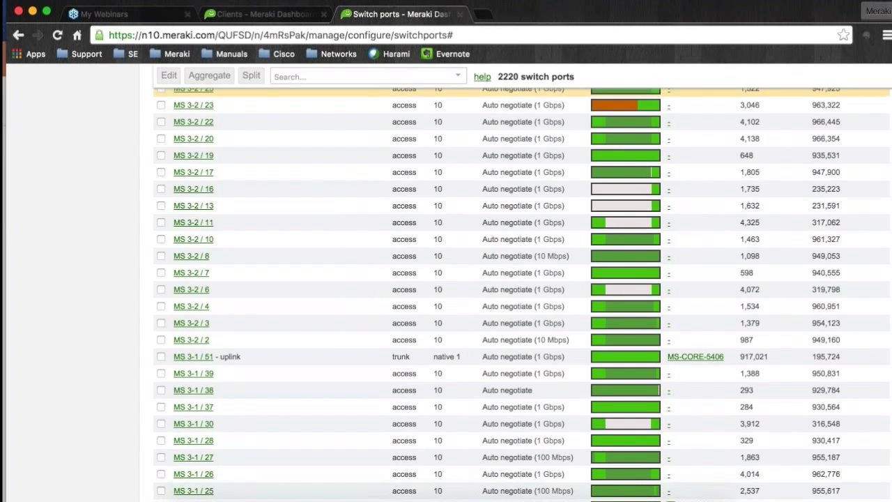
Step: In the Meraki Corp network's security appliance content filtering, set the URL category list size to Full list (better coverage)
{"action": "left_click", "coordinate": [272, 17]}
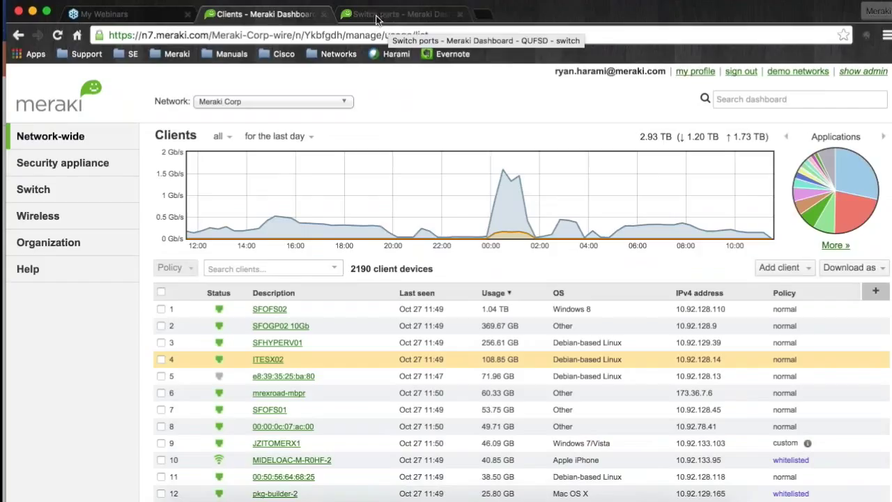
{"action": "mouse_move", "coordinate": [102, 167]}
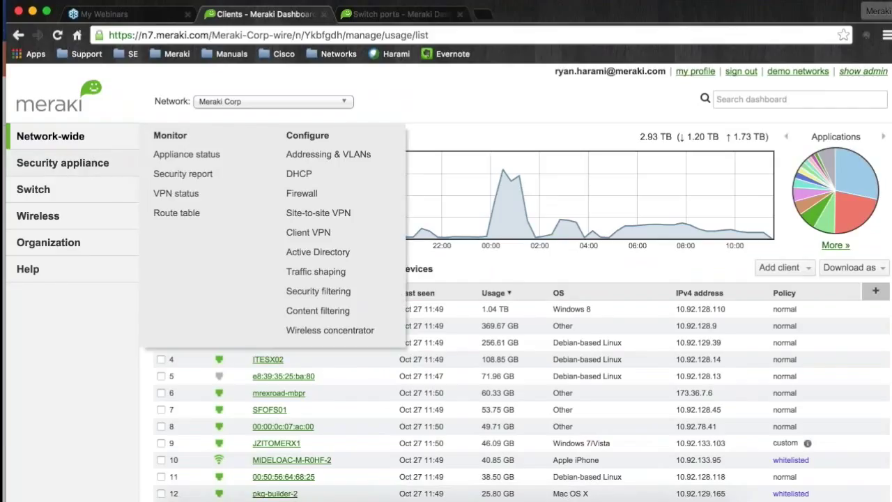
{"action": "left_click", "coordinate": [333, 312]}
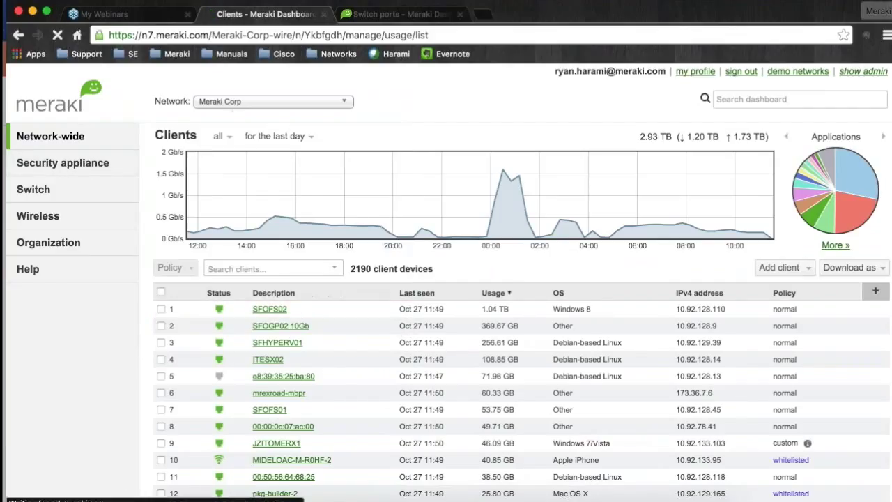
{"action": "mouse_move", "coordinate": [107, 163]}
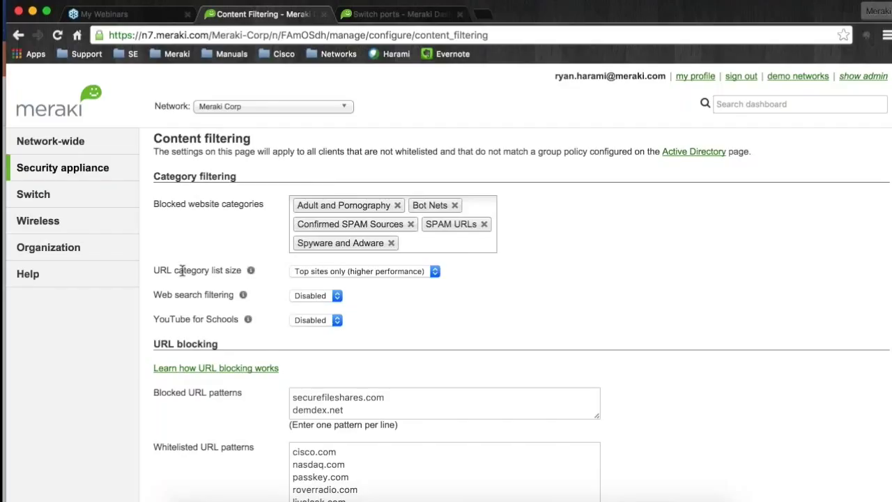
{"action": "left_click", "coordinate": [348, 270]}
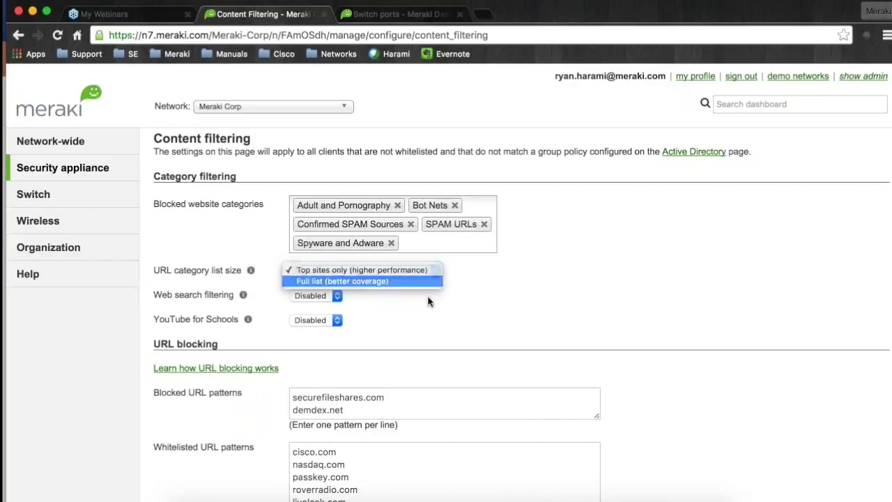
{"action": "left_click", "coordinate": [346, 281]}
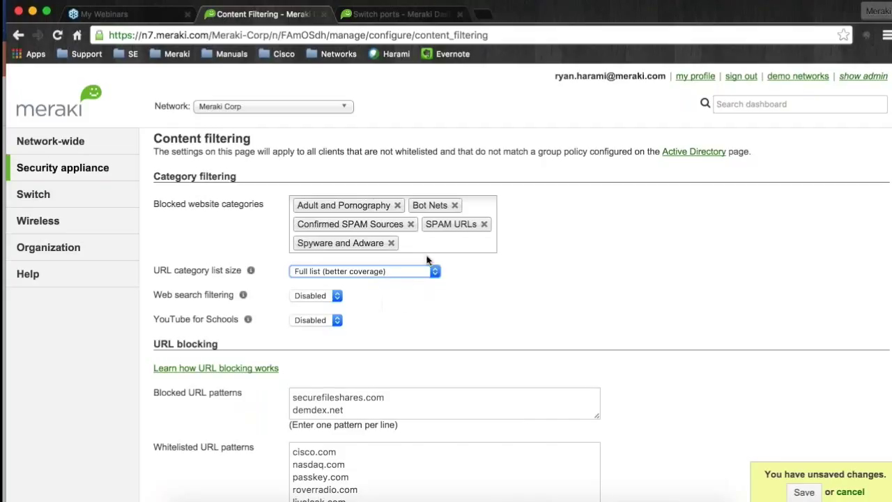
Step: Enable web search filtering, check its description, and keep the blocking of encrypted search disabled
{"action": "left_click", "coordinate": [326, 295]}
{"action": "left_click", "coordinate": [325, 304]}
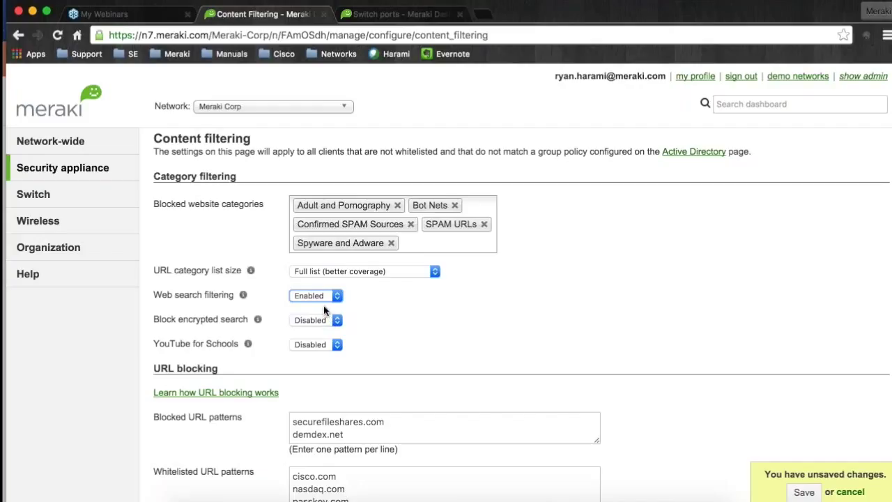
{"action": "mouse_move", "coordinate": [242, 295]}
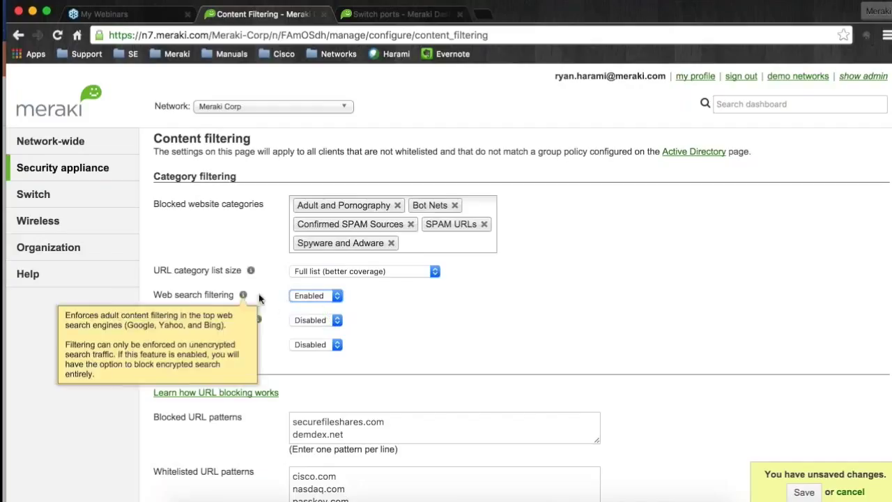
{"action": "left_click", "coordinate": [332, 322]}
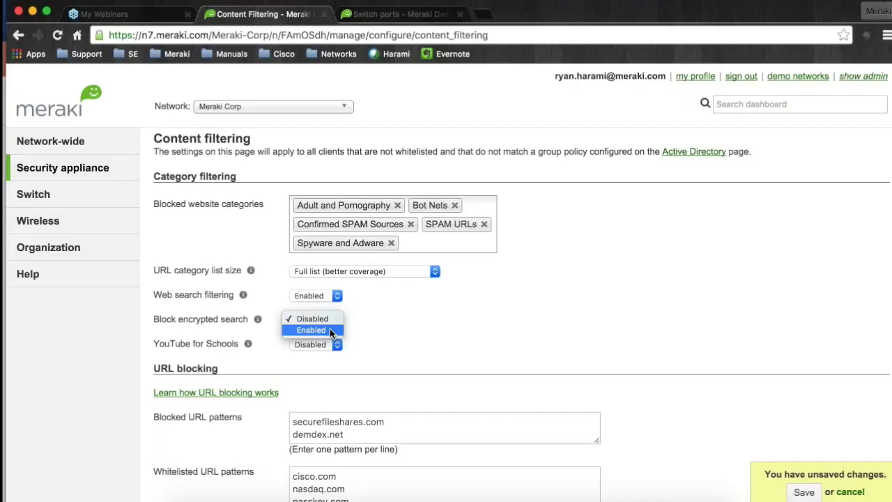
{"action": "left_click", "coordinate": [387, 310]}
Step: Check the YouTube for Schools description and enable the feature
{"action": "mouse_move", "coordinate": [245, 340]}
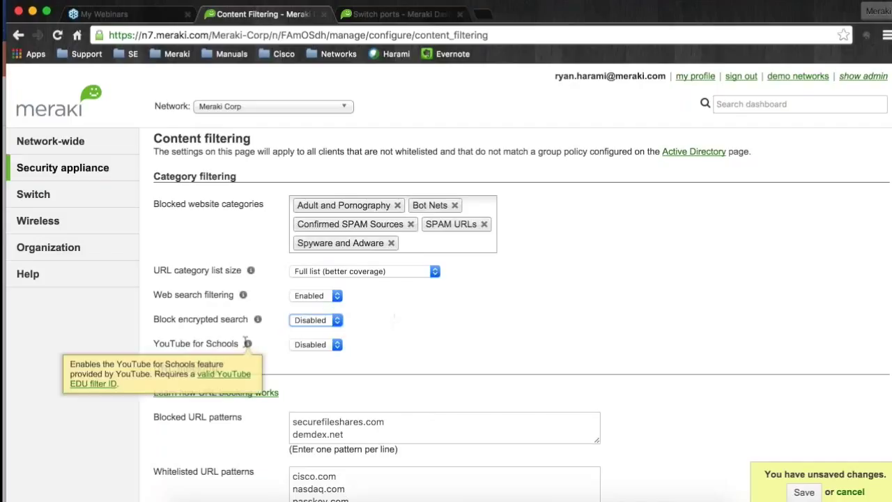
{"action": "left_click", "coordinate": [331, 344]}
{"action": "left_click", "coordinate": [326, 356]}
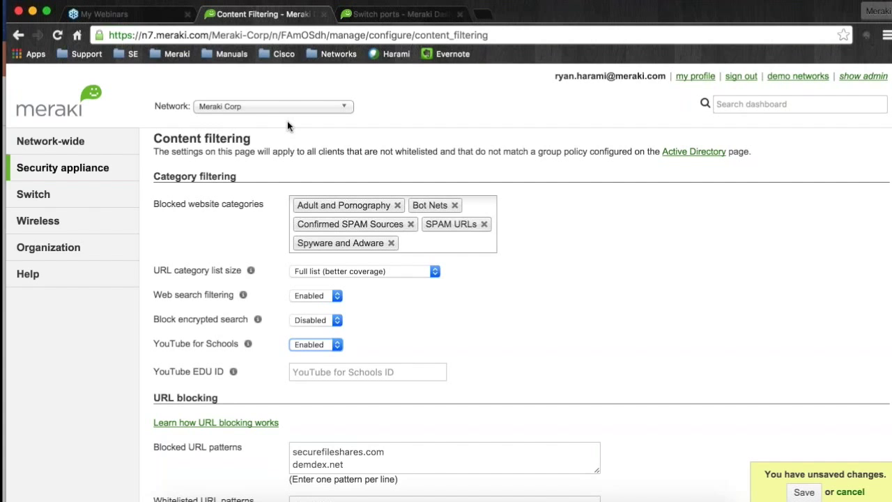
Step: Return to the school district's dashboard, switch to the Queensbury System Manager network, and sort its client list by status
{"action": "left_click", "coordinate": [374, 15]}
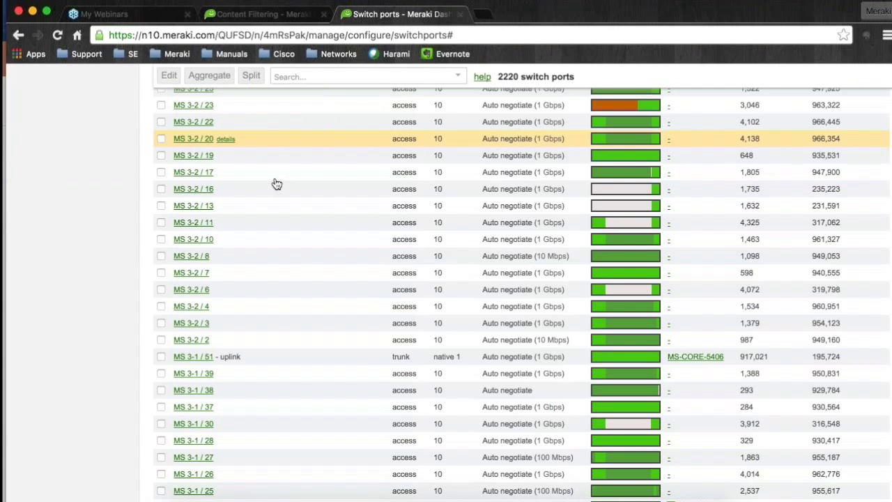
{"action": "scroll", "coordinate": [277, 183], "scroll_direction": "up", "scroll_amount": 15}
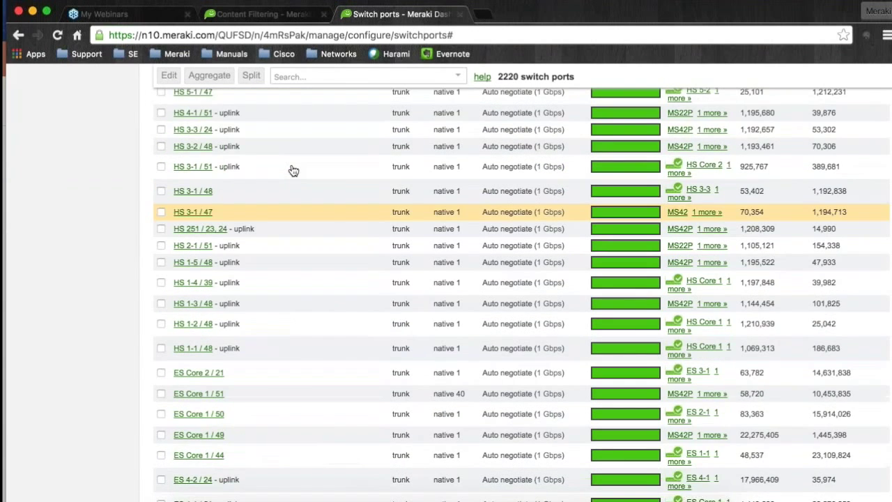
{"action": "scroll", "coordinate": [293, 171], "scroll_direction": "up", "scroll_amount": 15}
{"action": "left_click", "coordinate": [279, 106]}
{"action": "key", "text": "Up"}
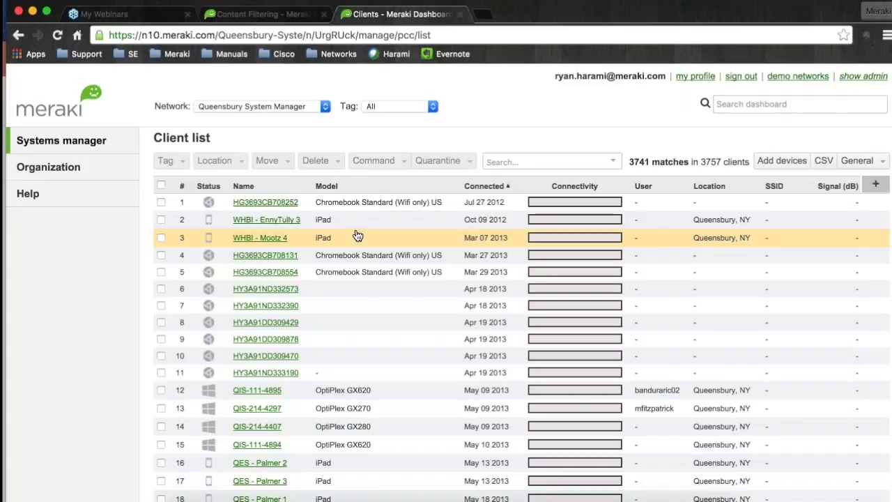
{"action": "left_click", "coordinate": [210, 186]}
{"action": "left_click", "coordinate": [211, 186]}
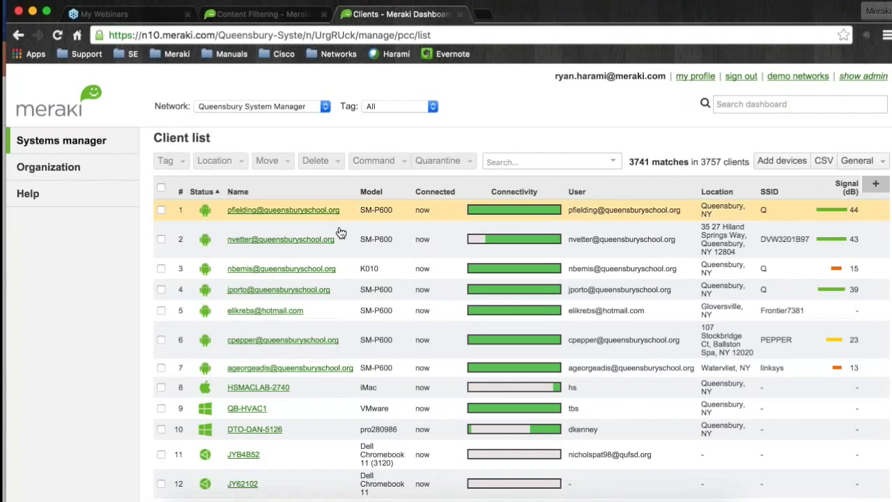
Step: Look through the first page of managed devices, comparing models, connectivity and users, and dismiss the calendar reminder
{"action": "scroll", "coordinate": [340, 223], "scroll_direction": "down", "scroll_amount": 2}
{"action": "scroll", "coordinate": [340, 230], "scroll_direction": "down", "scroll_amount": 6}
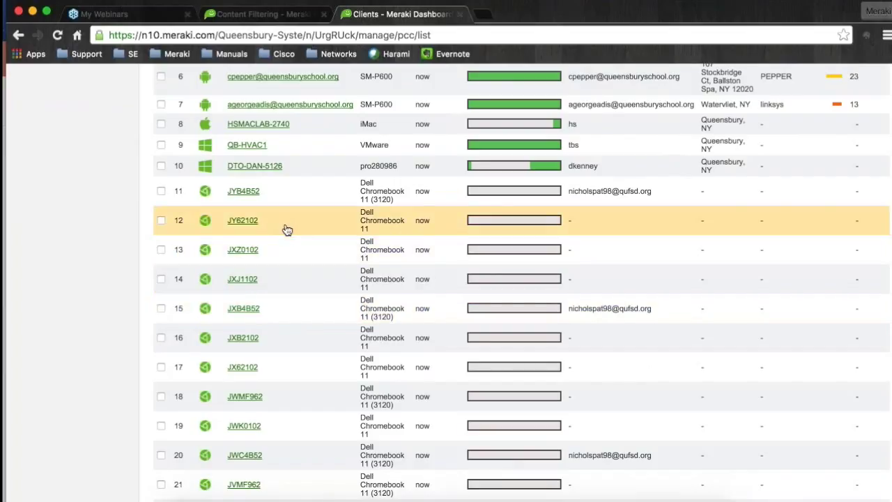
{"action": "scroll", "coordinate": [278, 246], "scroll_direction": "down", "scroll_amount": 5}
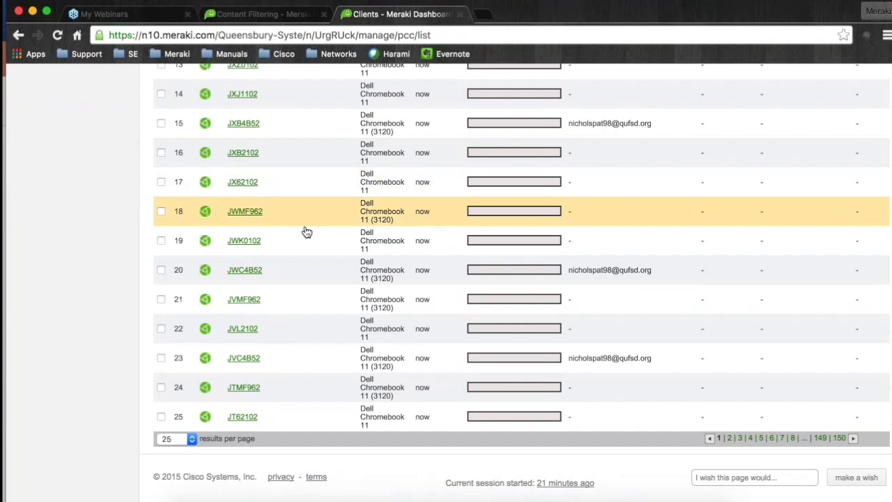
{"action": "scroll", "coordinate": [305, 230], "scroll_direction": "up", "scroll_amount": 6}
{"action": "scroll", "coordinate": [306, 232], "scroll_direction": "up", "scroll_amount": 1}
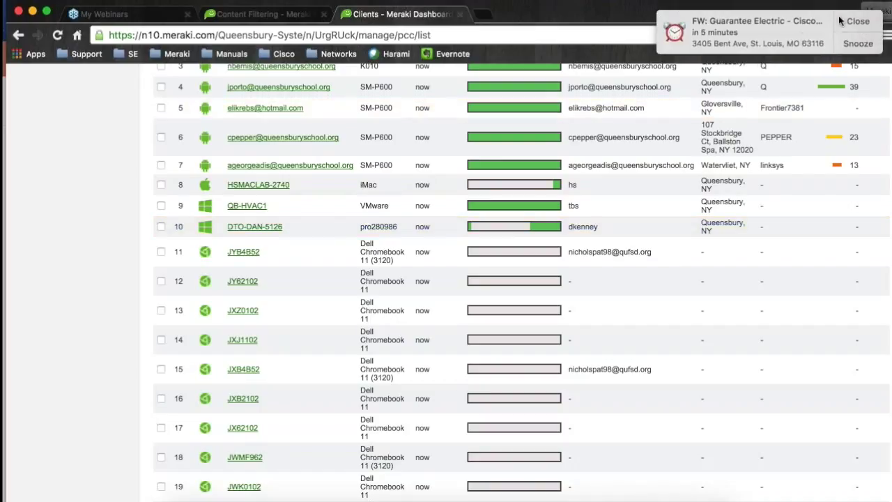
{"action": "left_click", "coordinate": [854, 21]}
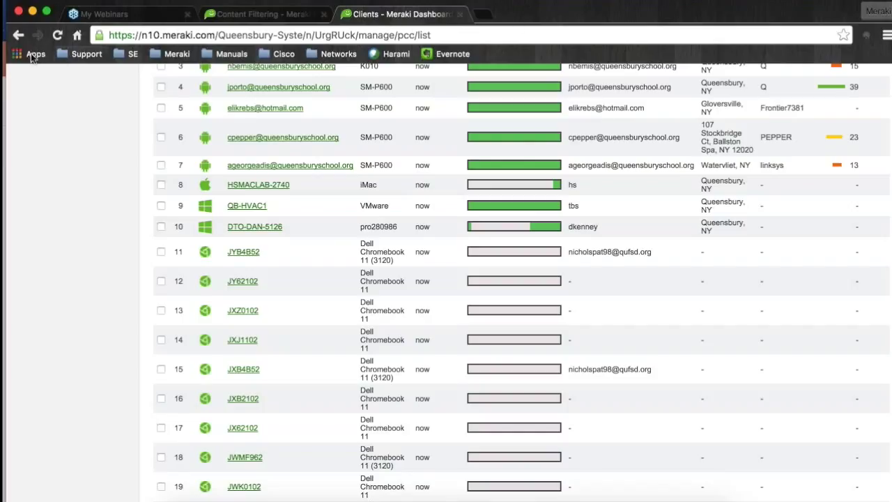
Step: Open the wireless firewall and traffic shaping settings of the Meraki Corp network, abandoning the unsaved content filtering changes
{"action": "left_click", "coordinate": [267, 16]}
{"action": "mouse_move", "coordinate": [72, 221]}
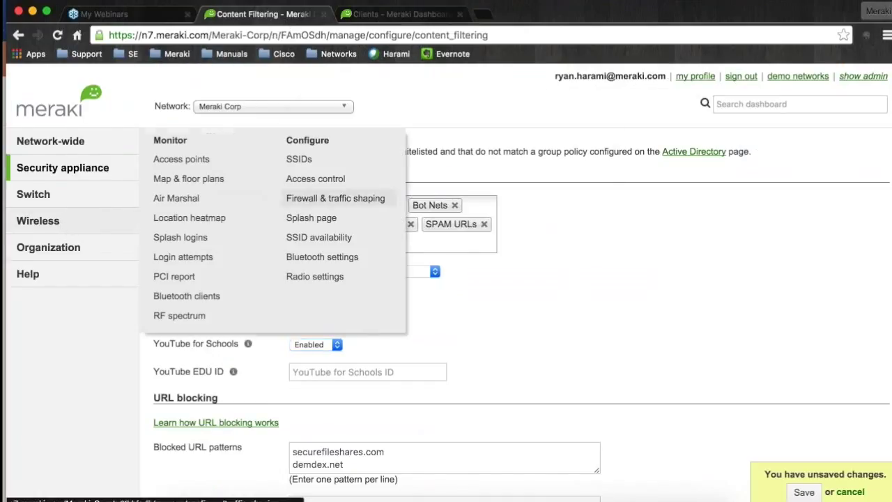
{"action": "left_click", "coordinate": [335, 198]}
{"action": "left_click", "coordinate": [528, 186]}
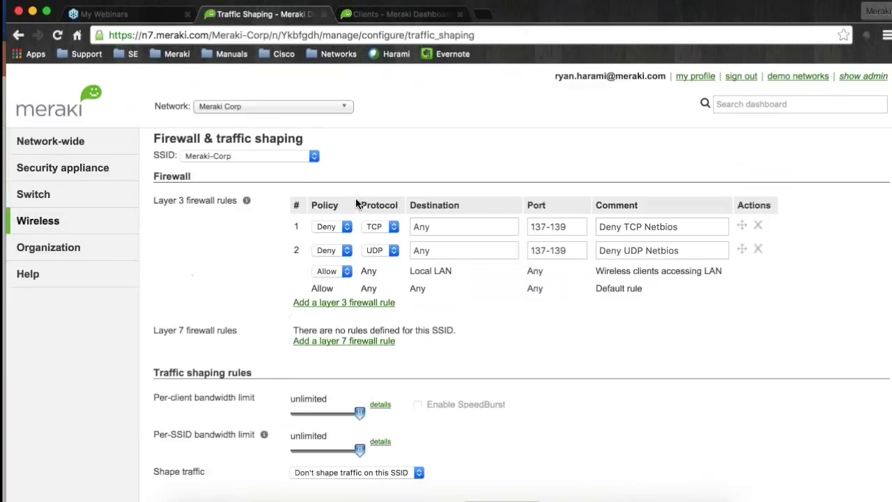
Step: Add a layer 7 firewall rule on the Meraki-Corp SSID that denies Peer-to-peer (P2P) traffic
{"action": "scroll", "coordinate": [375, 222], "scroll_direction": "down", "scroll_amount": 2}
{"action": "left_click", "coordinate": [368, 264]}
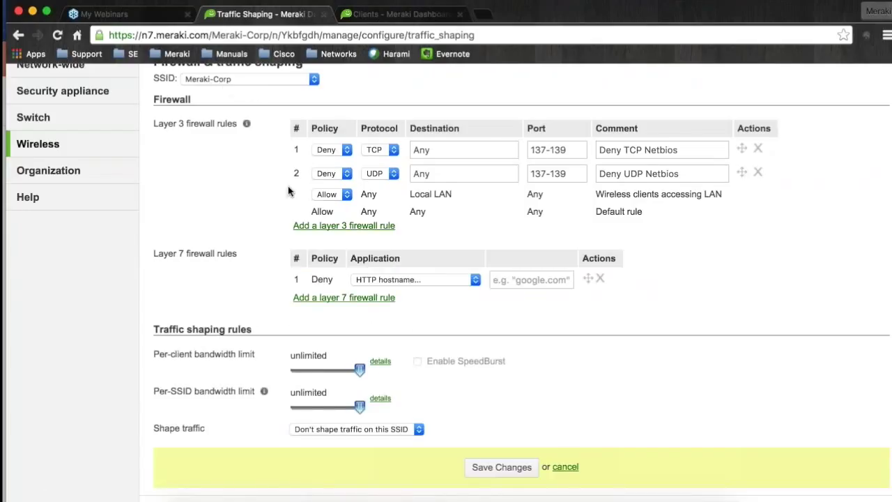
{"action": "left_click", "coordinate": [416, 280]}
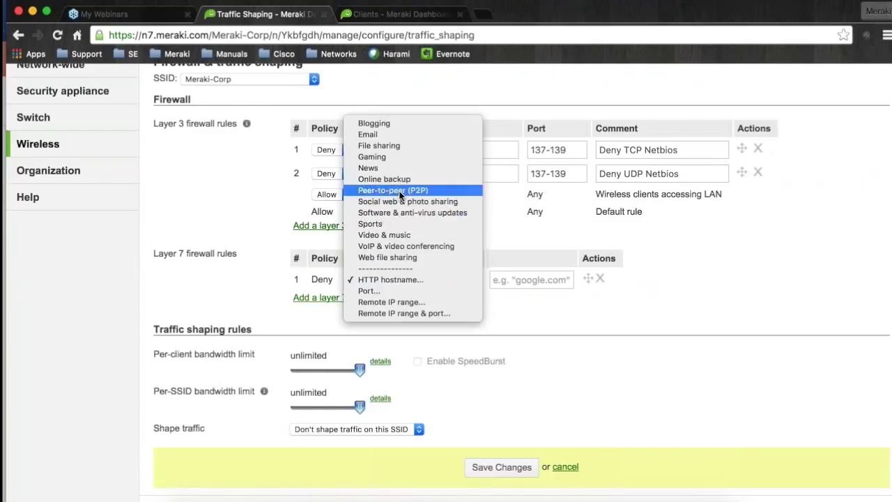
{"action": "left_click", "coordinate": [390, 189]}
Step: Add a second layer 7 firewall rule denying Facebook under Social web & photo sharing
{"action": "left_click", "coordinate": [335, 294]}
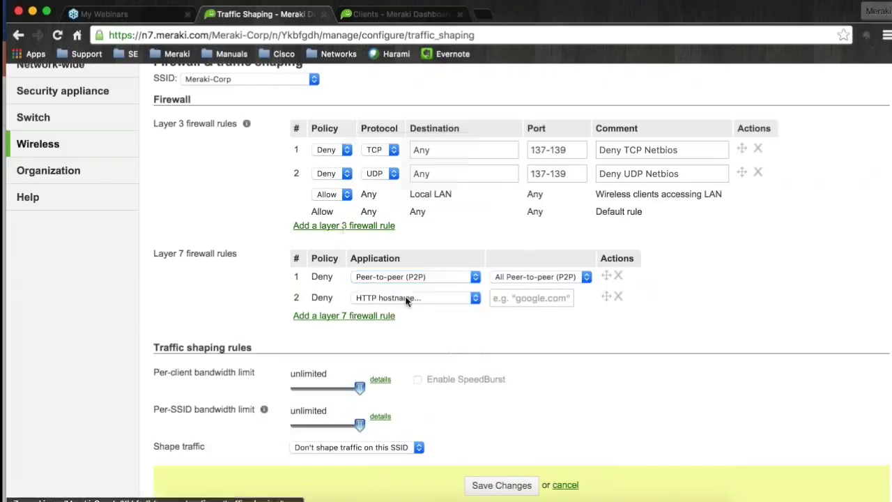
{"action": "left_click", "coordinate": [408, 298]}
{"action": "left_click", "coordinate": [427, 222]}
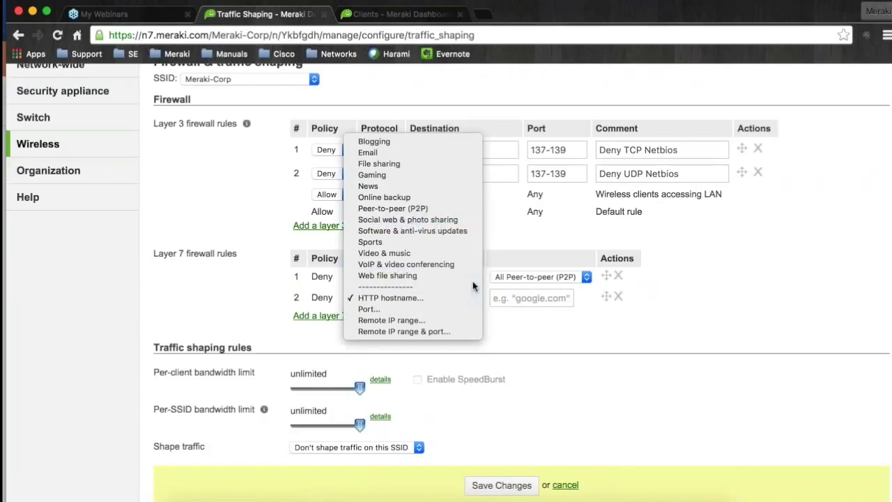
{"action": "left_click", "coordinate": [533, 294]}
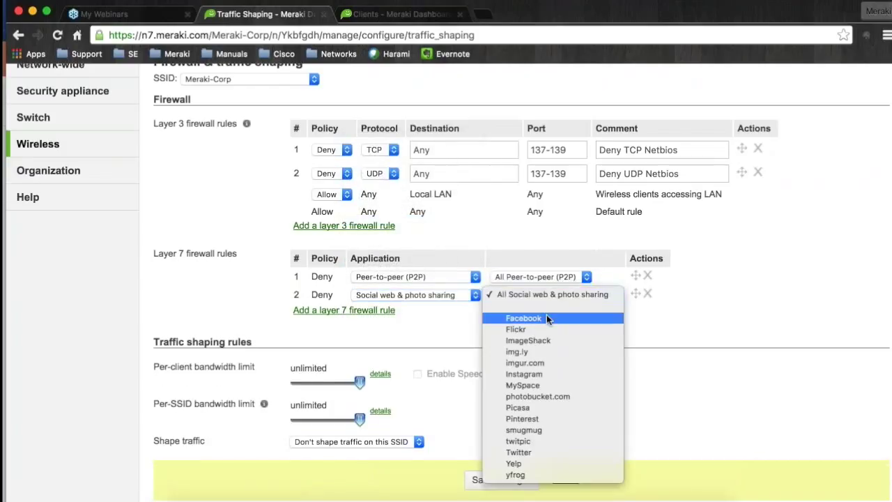
{"action": "left_click", "coordinate": [546, 317]}
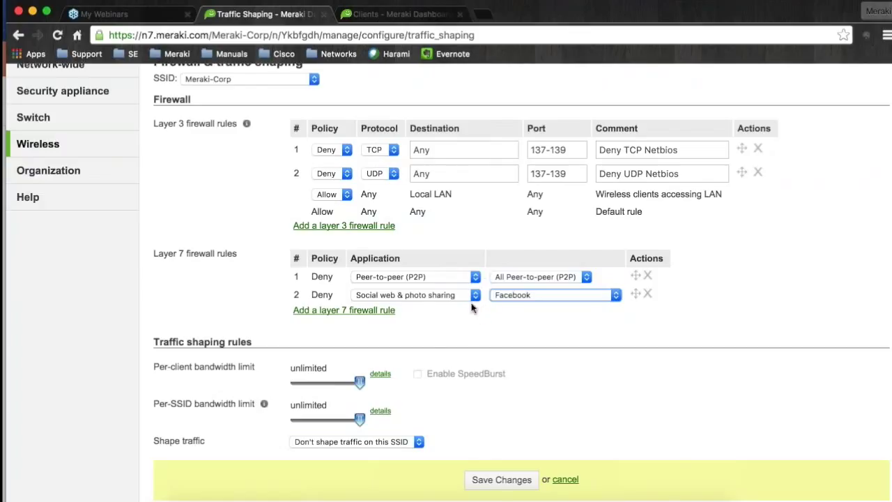
Step: Turn on traffic shaping for this SSID and create a new shaping rule
{"action": "scroll", "coordinate": [393, 453], "scroll_direction": "down", "scroll_amount": 1}
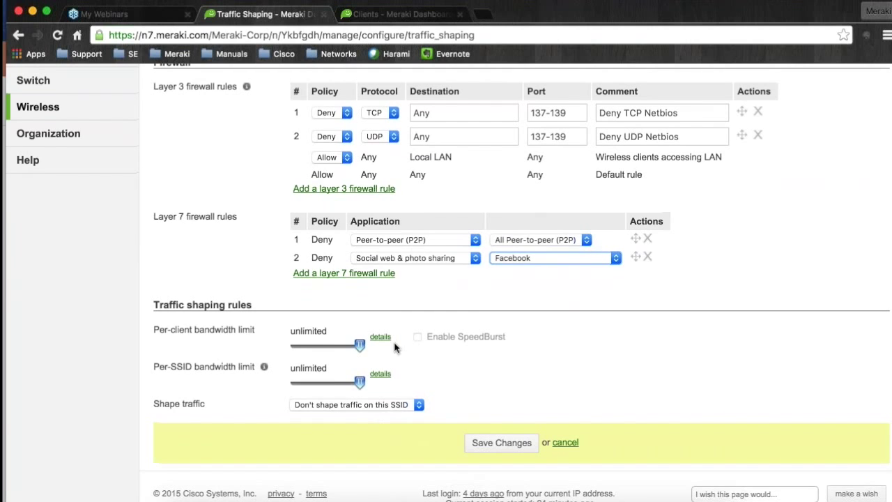
{"action": "left_click", "coordinate": [354, 404]}
{"action": "left_click", "coordinate": [352, 392]}
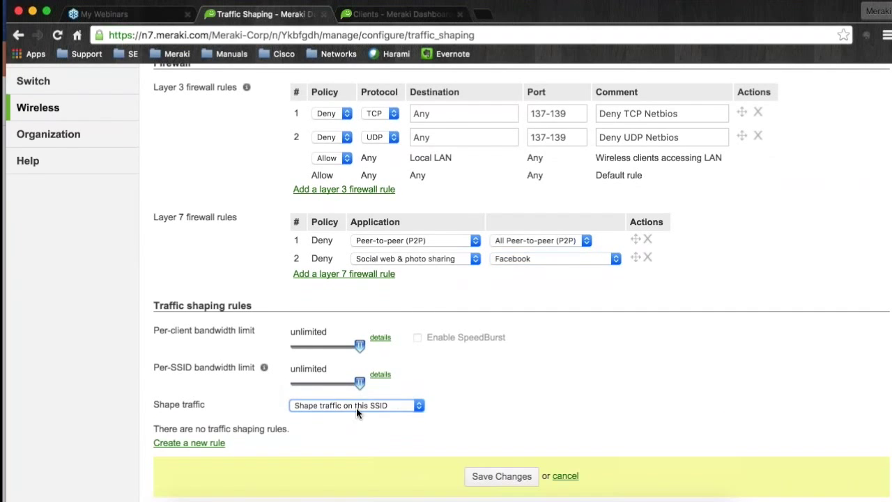
{"action": "left_click", "coordinate": [185, 442]}
Step: Define the shaping rule to match Netflix from the Video & music applications
{"action": "scroll", "coordinate": [384, 400], "scroll_direction": "down", "scroll_amount": 1}
{"action": "scroll", "coordinate": [362, 394], "scroll_direction": "down", "scroll_amount": 1}
{"action": "left_click", "coordinate": [334, 383]}
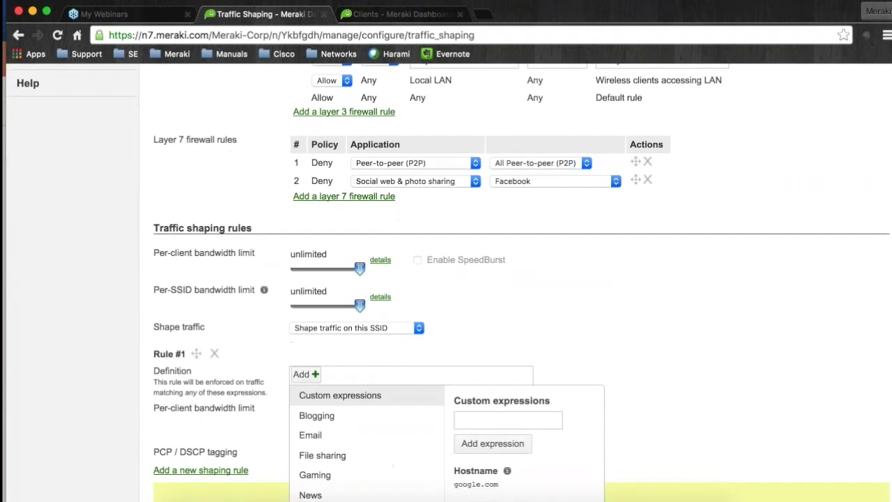
{"action": "scroll", "coordinate": [327, 418], "scroll_direction": "down", "scroll_amount": 3}
{"action": "mouse_move", "coordinate": [341, 495]}
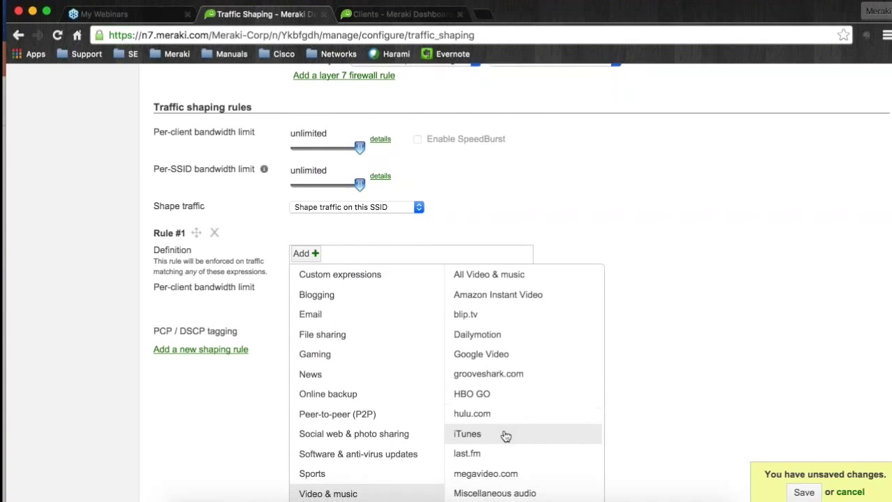
{"action": "scroll", "coordinate": [504, 438], "scroll_direction": "down", "scroll_amount": 2}
{"action": "left_click", "coordinate": [466, 471]}
Step: Set the Netflix rule's per-client bandwidth limit to 1 Mbps and dismiss the meeting notification
{"action": "scroll", "coordinate": [287, 316], "scroll_direction": "up", "scroll_amount": 3}
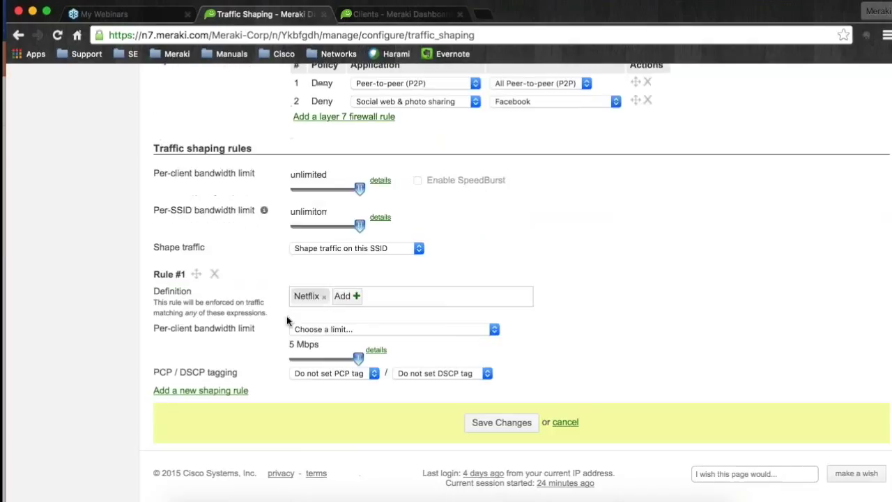
{"action": "left_click", "coordinate": [332, 333]}
{"action": "left_click", "coordinate": [329, 330]}
{"action": "left_click_drag", "start_coordinate": [358, 358], "coordinate": [336, 359]}
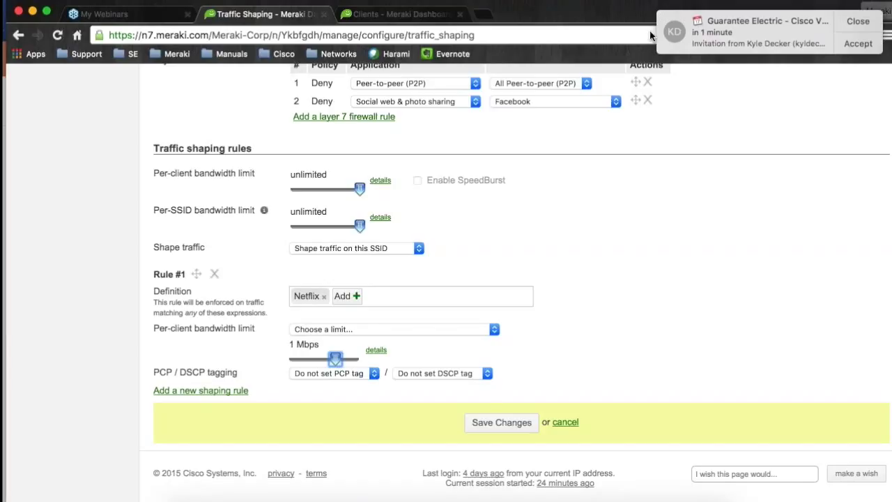
{"action": "left_click", "coordinate": [858, 22]}
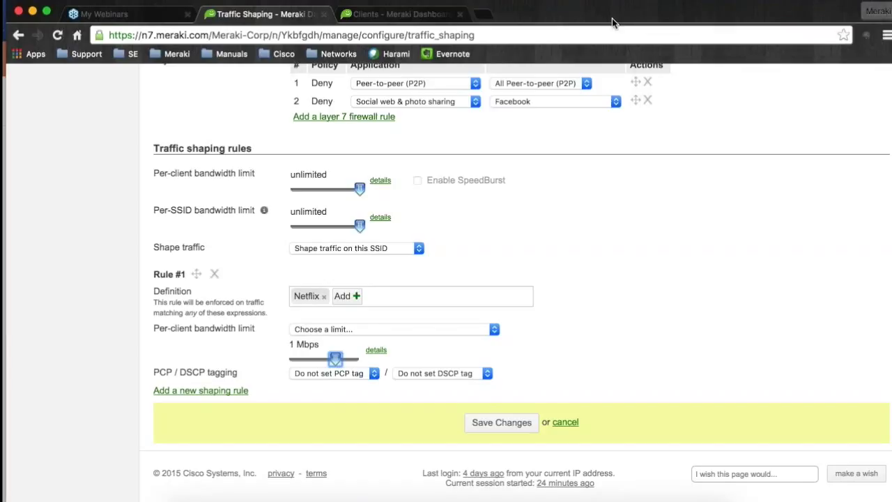